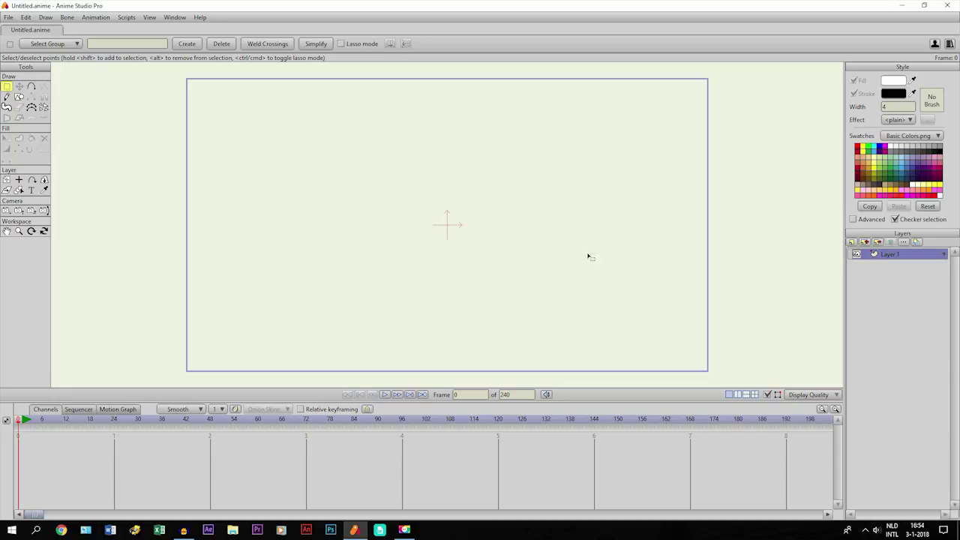
# - Rename Layer 1 to 'Flag'
pyautogui.doubleClick(878, 254)
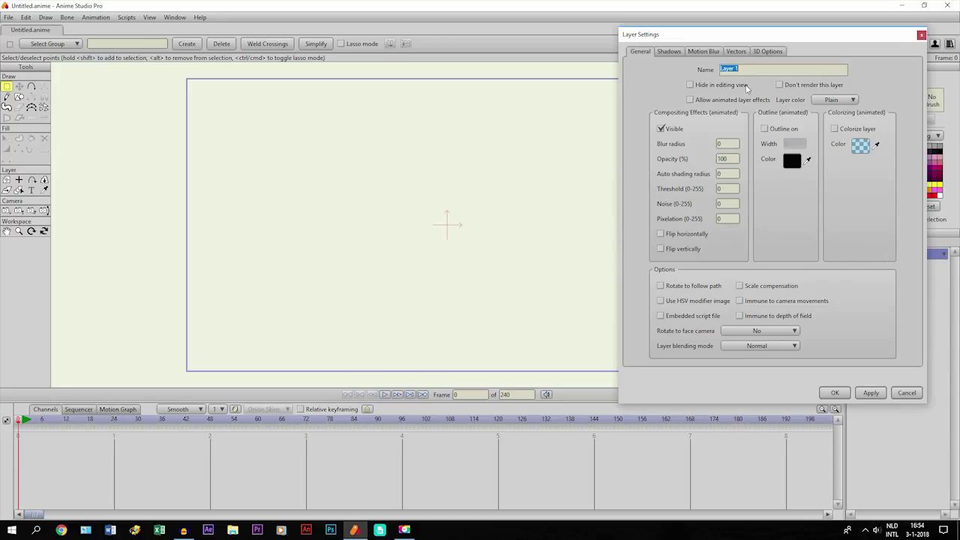
pyautogui.press('capslock')
pyautogui.write('F')
pyautogui.press('capslock')
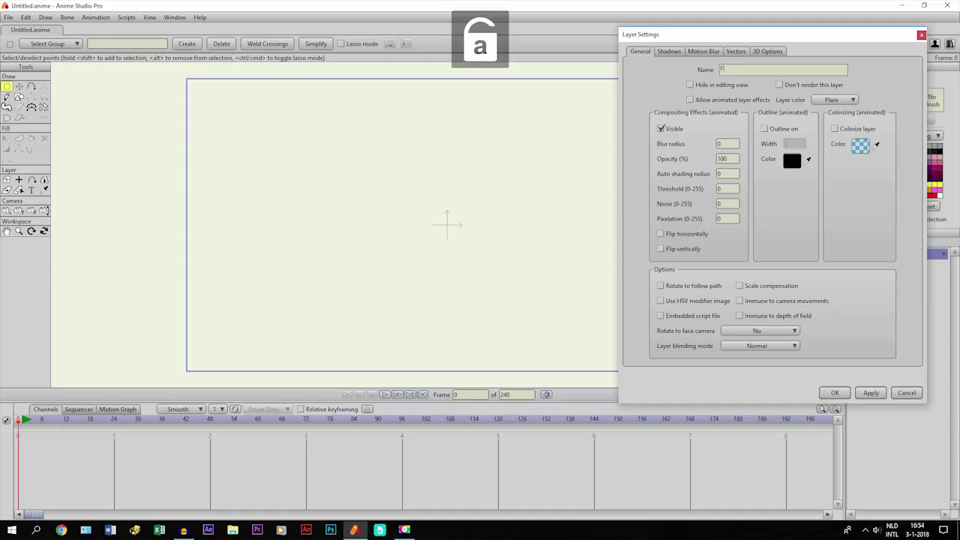
pyautogui.write('lag')
pyautogui.press('Return')
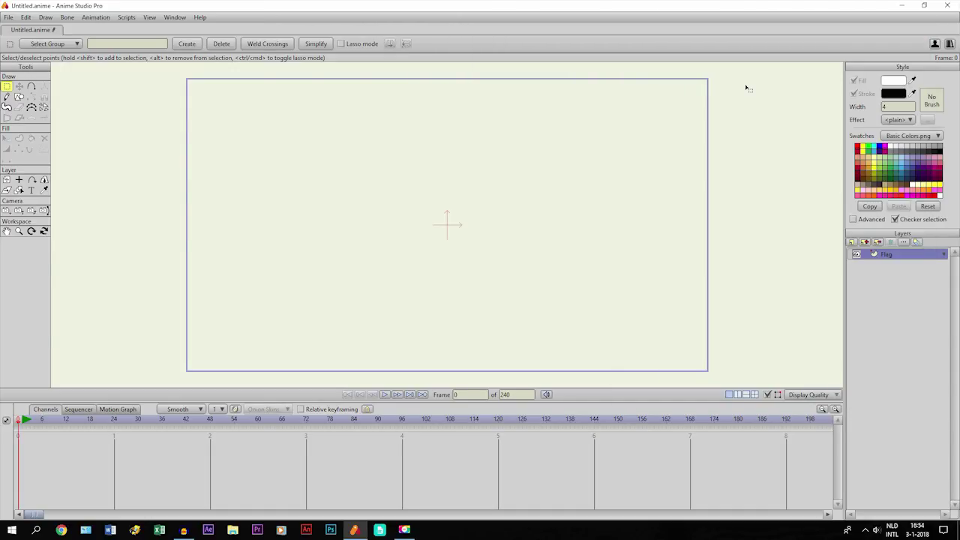
# - Draw a tall dark-brown rectangle pole with outline width 2 near the canvas centre
pyautogui.click(863, 181)
pyautogui.click(892, 107)
pyautogui.press('BackSpace')
pyautogui.write('2')
pyautogui.click(19, 97)
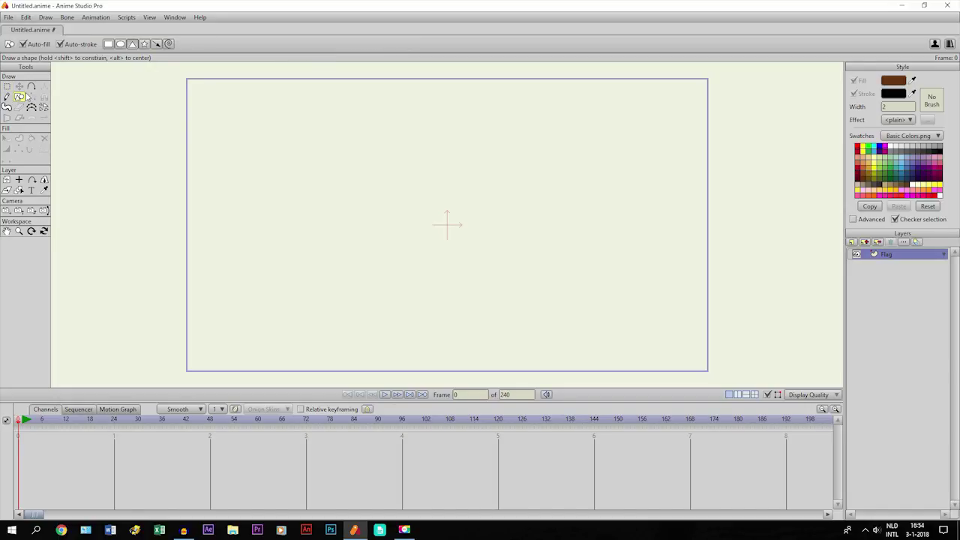
pyautogui.click(108, 45)
pyautogui.moveTo(443, 196); pyautogui.dragTo(450, 271)
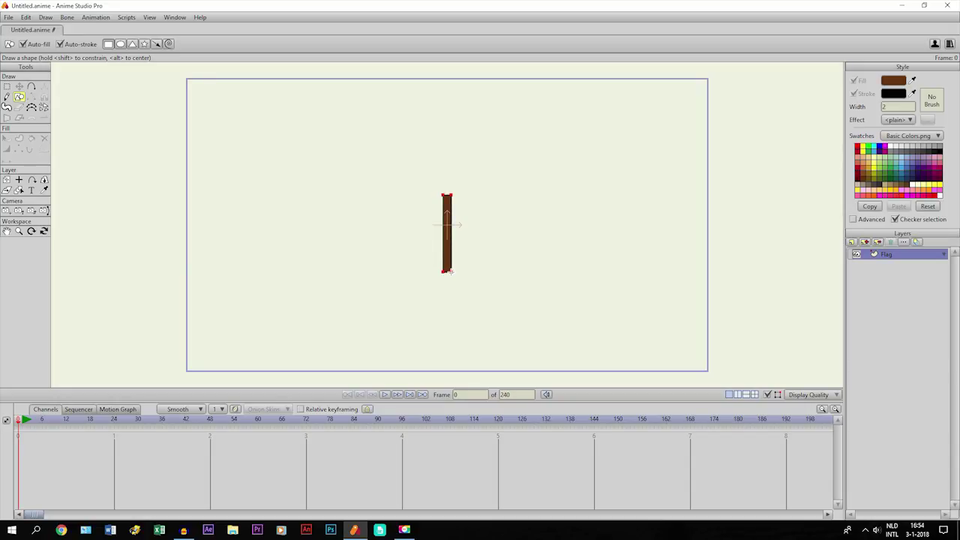
pyautogui.click(6, 231)
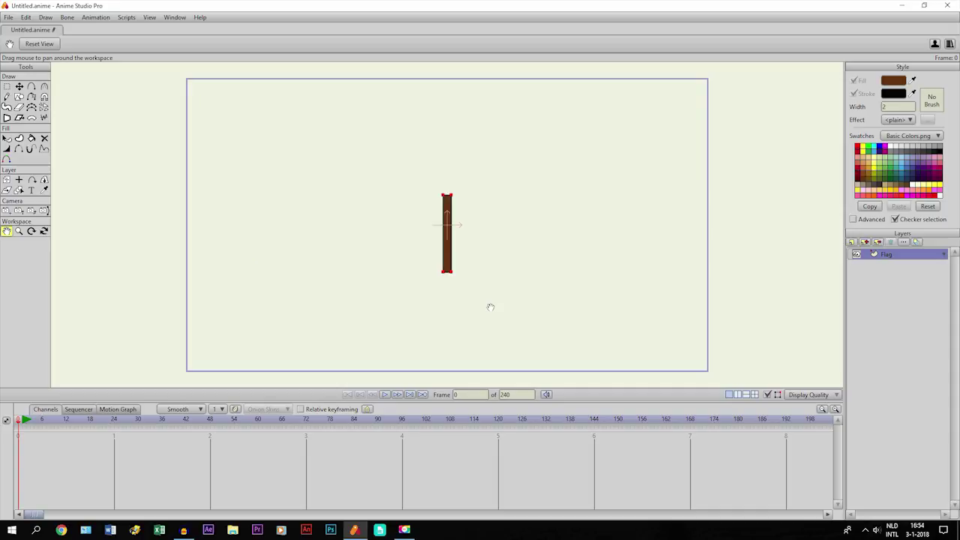
pyautogui.scroll(3, 486, 302)
pyautogui.moveTo(453, 266); pyautogui.dragTo(436, 299)
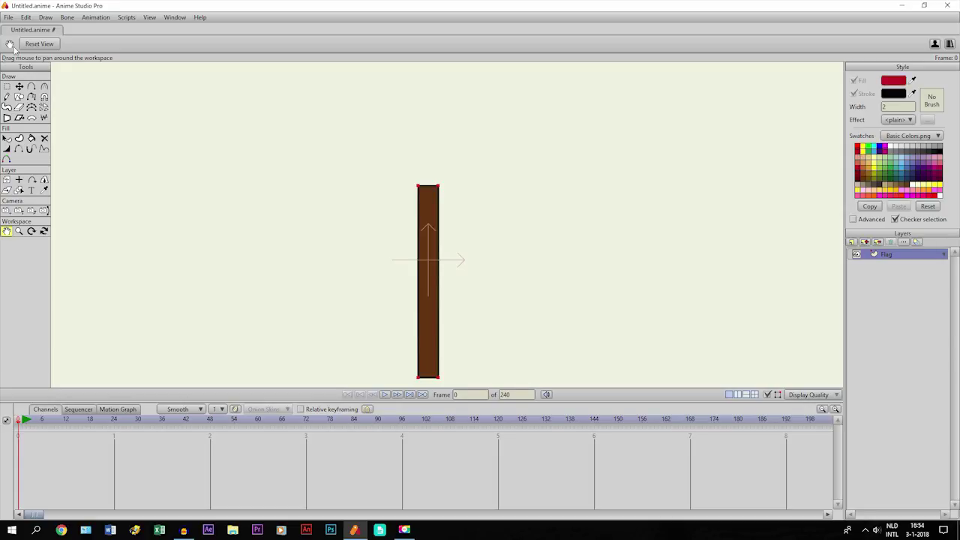
# - Draw a red triangle, rotate it sideways and fit it flush against the pole's top
pyautogui.click(19, 97)
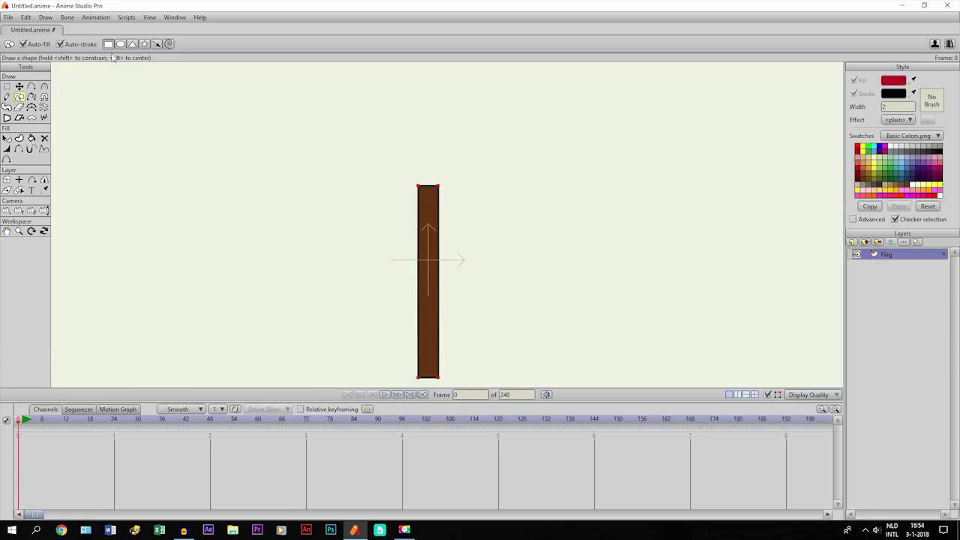
pyautogui.click(132, 45)
pyautogui.moveTo(492, 148); pyautogui.dragTo(578, 315)
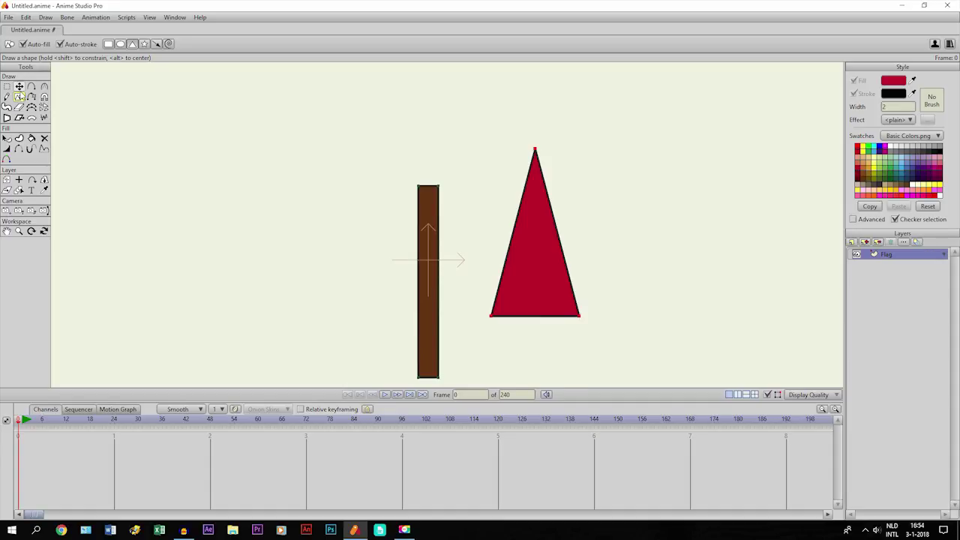
pyautogui.click(19, 87)
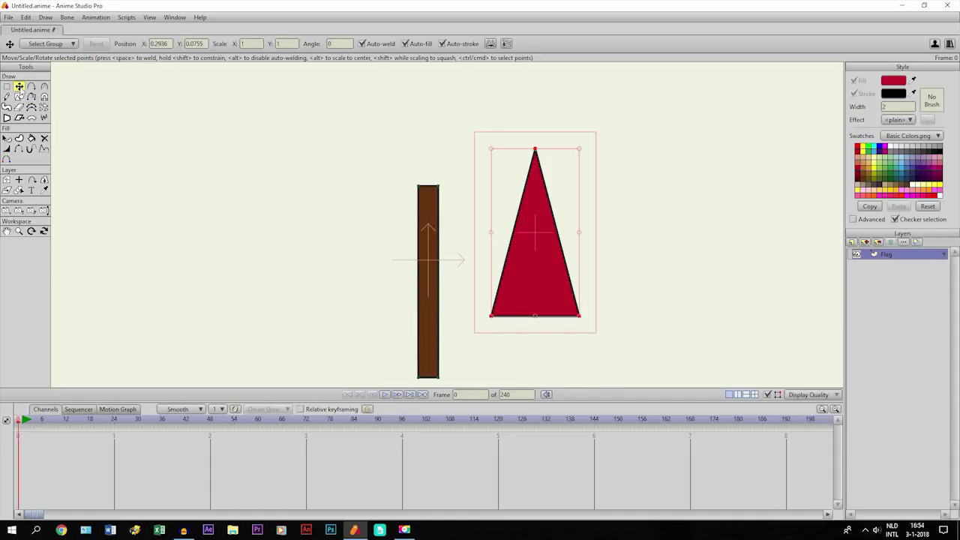
pyautogui.moveTo(489, 152); pyautogui.dragTo(574, 213)
pyautogui.moveTo(529, 238); pyautogui.dragTo(504, 241)
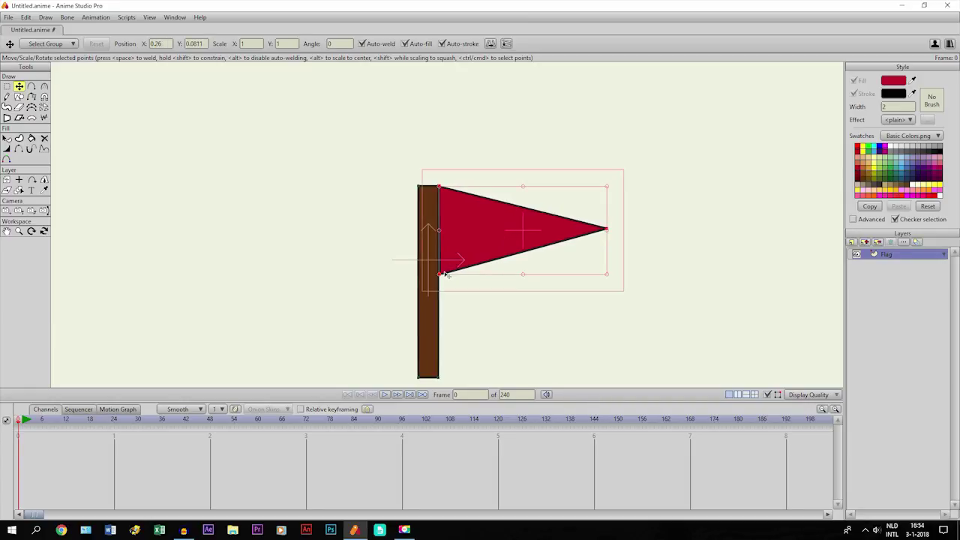
pyautogui.moveTo(445, 272); pyautogui.dragTo(439, 277)
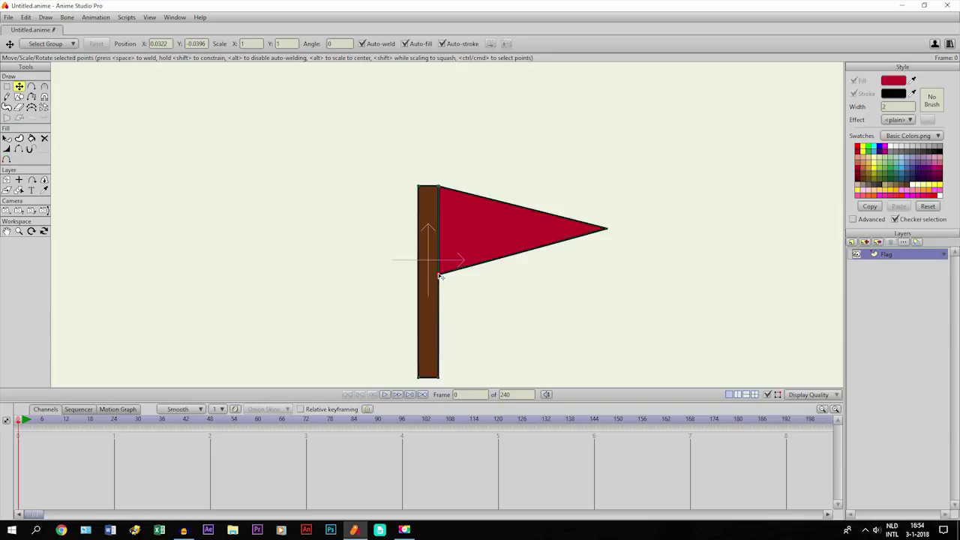
# - Drag the pole's bottom points downward to lengthen the pole
pyautogui.scroll(-5, 431, 289)
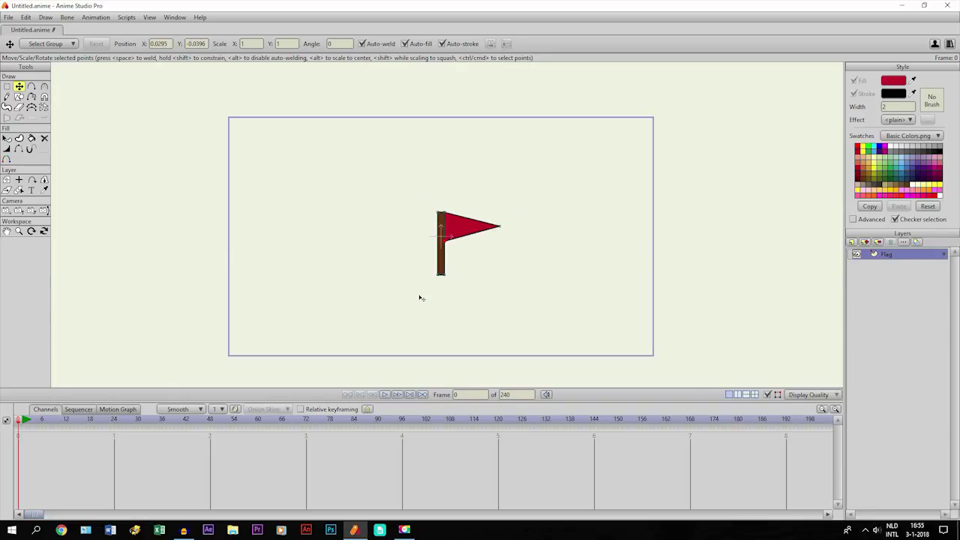
pyautogui.scroll(5, 433, 267)
pyautogui.scroll(-3, 433, 270)
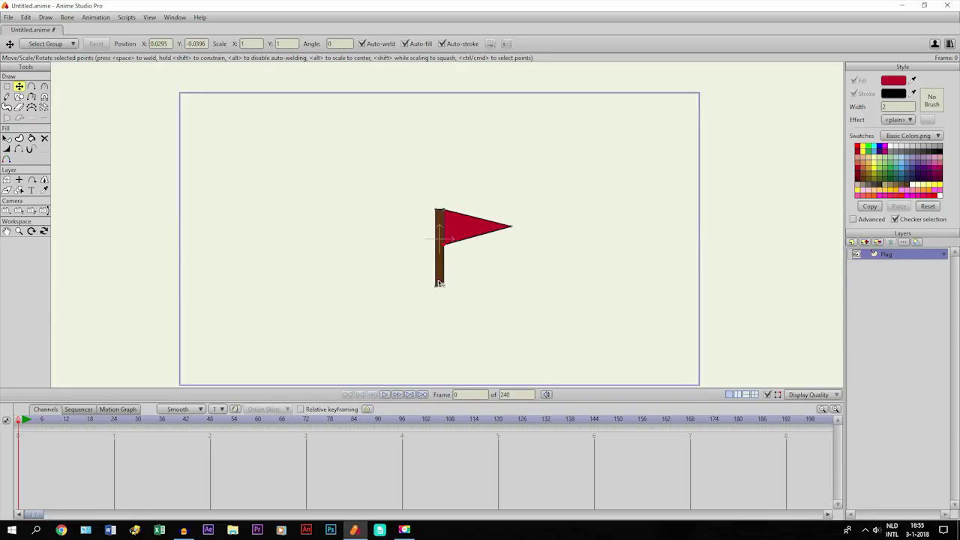
pyautogui.doubleClick(440, 285)
pyautogui.moveTo(440, 288); pyautogui.dragTo(436, 325)
pyautogui.doubleClick(432, 258)
pyautogui.scroll(3, 432, 257)
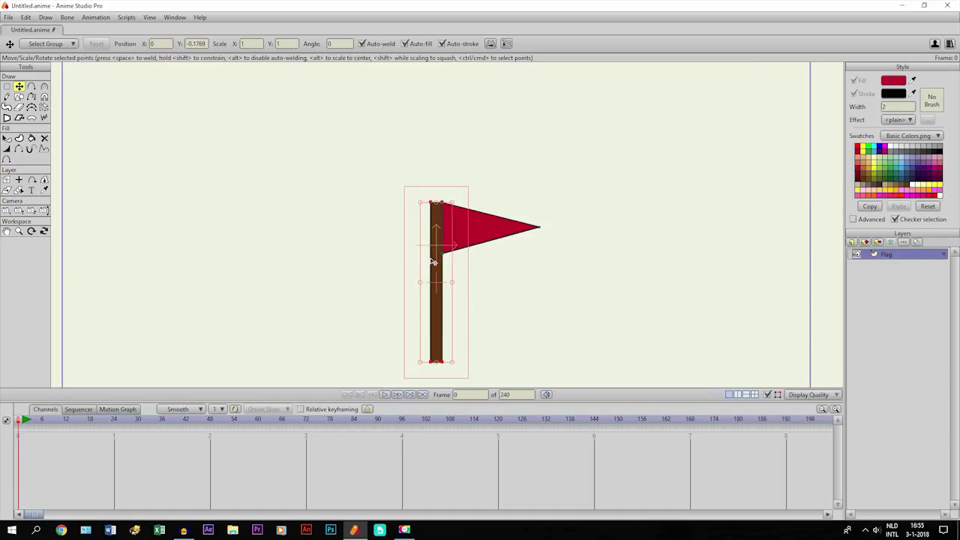
# - Add two new points on the flag's top edge and one on its bottom edge
pyautogui.click(6, 232)
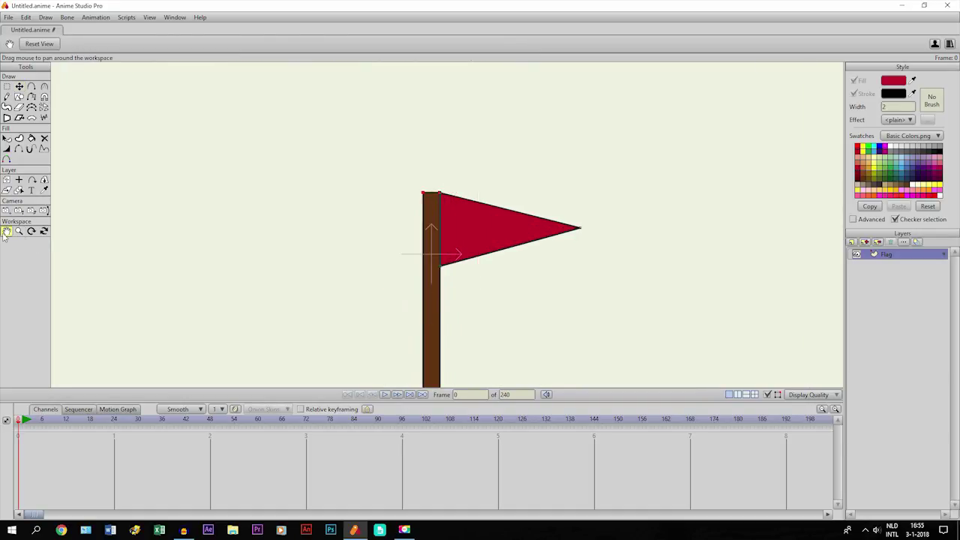
pyautogui.moveTo(484, 261); pyautogui.dragTo(473, 326)
pyautogui.scroll(3, 400, 242)
pyautogui.scroll(-2, 350, 244)
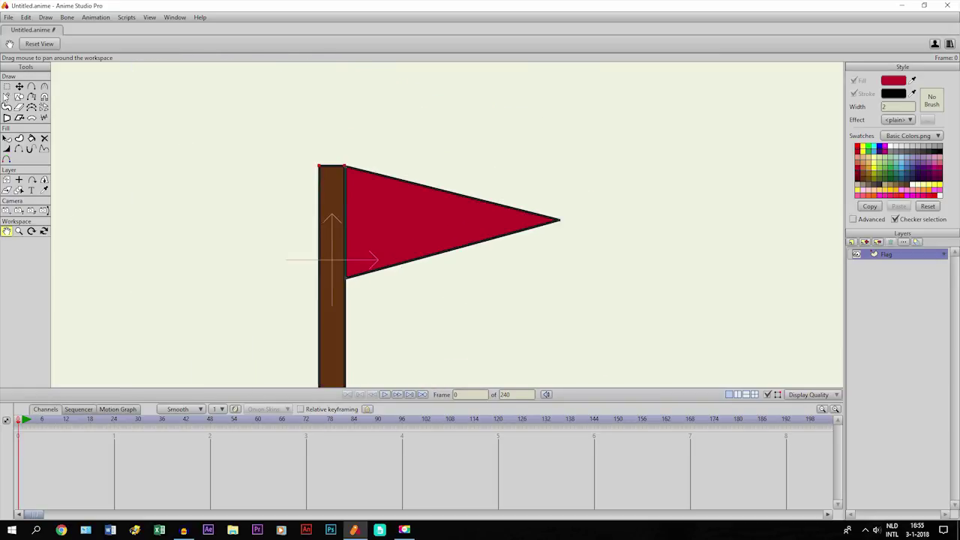
pyautogui.click(32, 87)
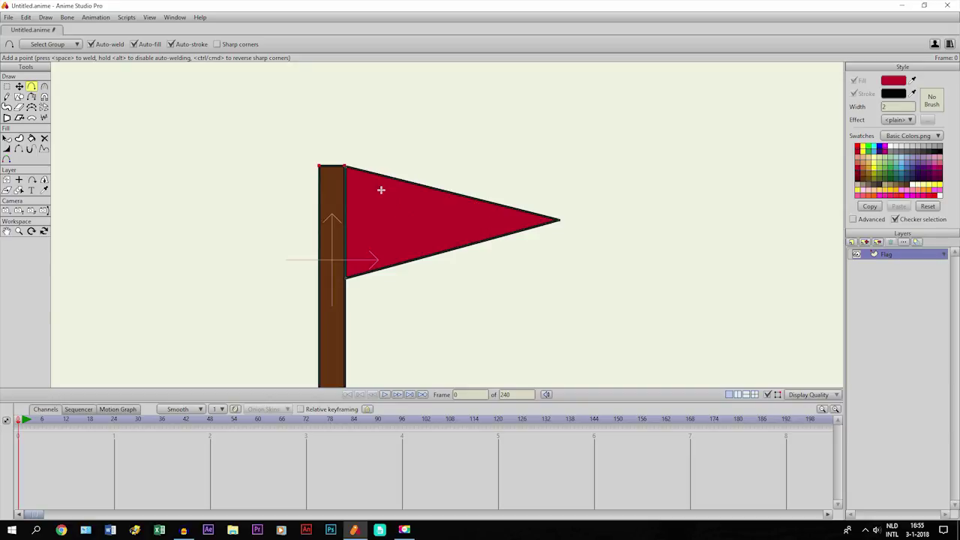
pyautogui.click(384, 175)
pyautogui.press('Escape')
pyautogui.click(456, 195)
pyautogui.click(458, 246)
pyautogui.press('t')
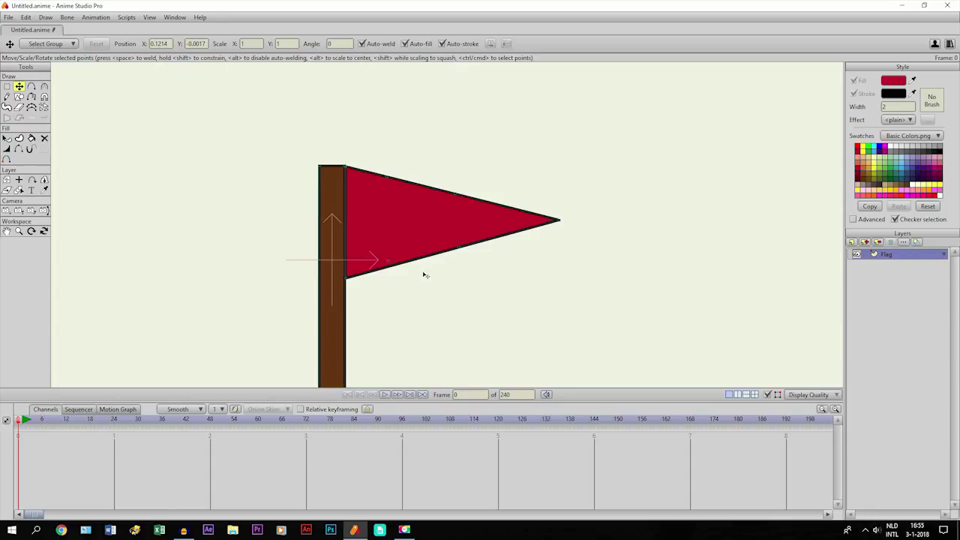
pyautogui.scroll(-2, 390, 239)
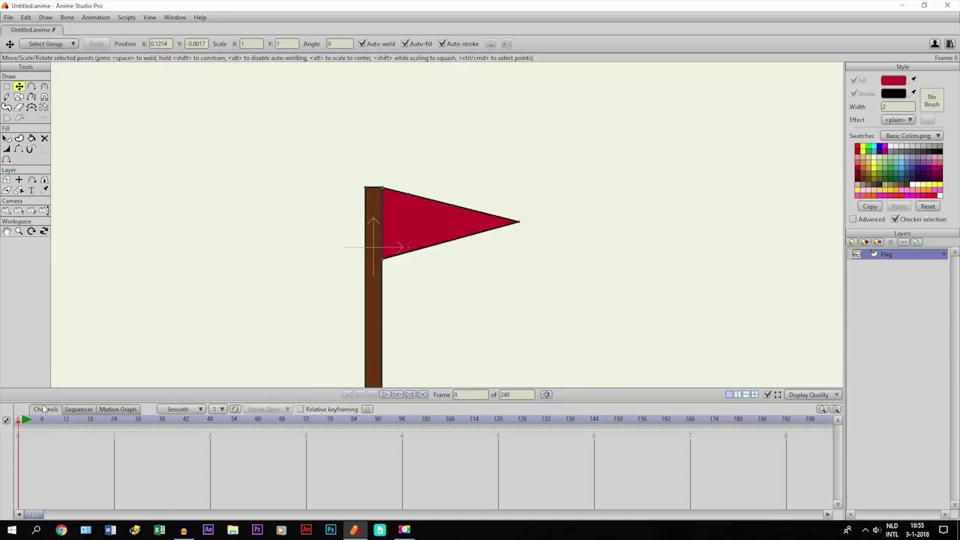
pyautogui.scroll(2, 300, 244)
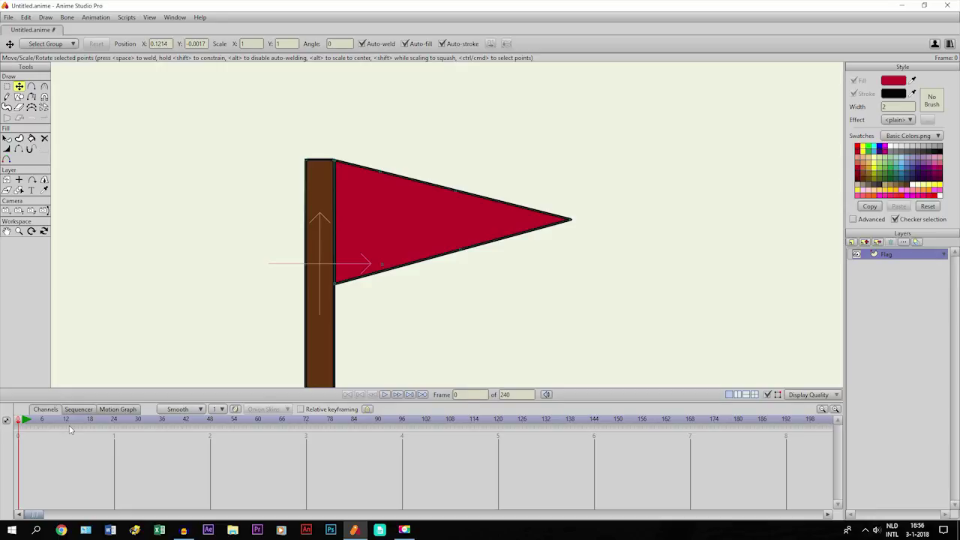
# - At frame 3, shift the points on the flag's left part, creating keyframes
pyautogui.hotkey('ctrl', 'Right')
pyautogui.hotkey('ctrl', 'Right')
pyautogui.hotkey('ctrl', 'Right')
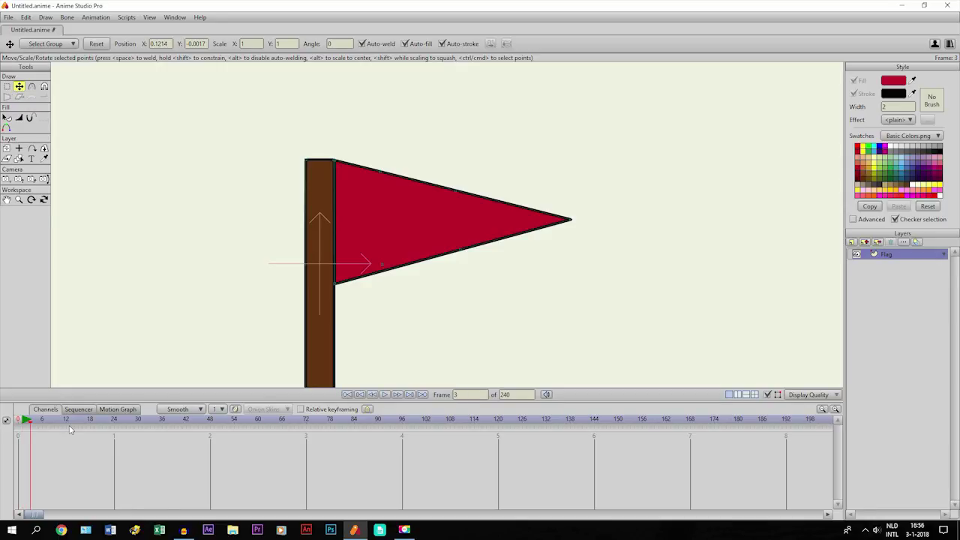
pyautogui.click(7, 87)
pyautogui.moveTo(365, 163); pyautogui.dragTo(403, 284)
pyautogui.scroll(3, 393, 272)
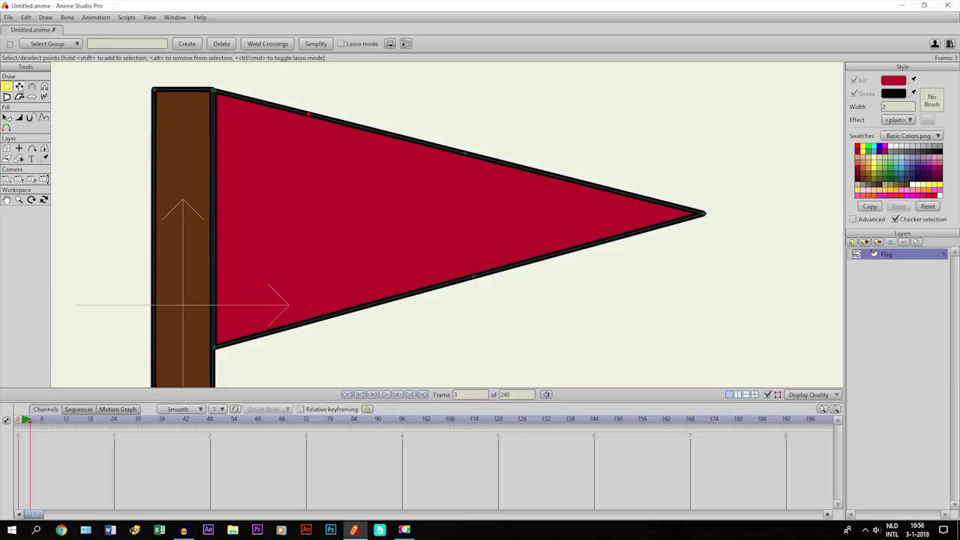
pyautogui.click(19, 86)
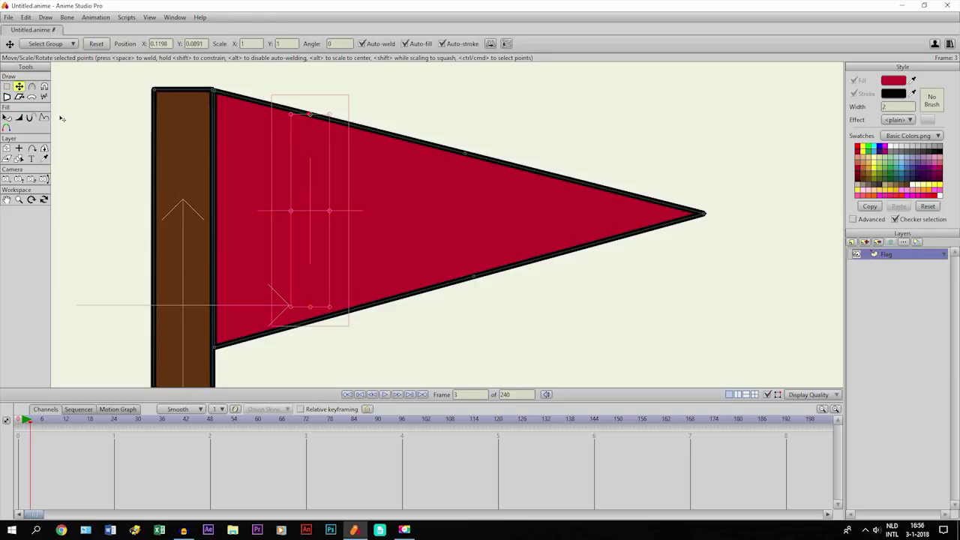
pyautogui.click(313, 308)
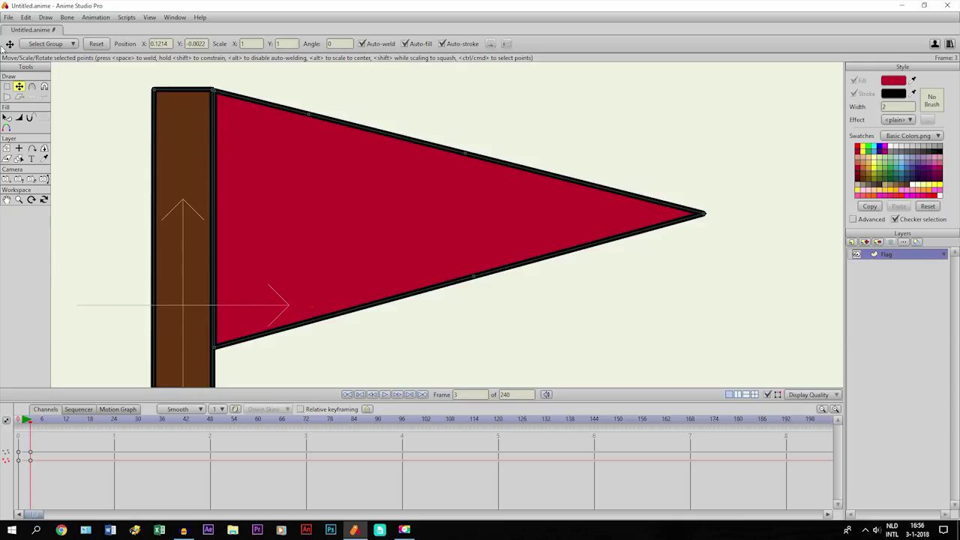
pyautogui.press('g')
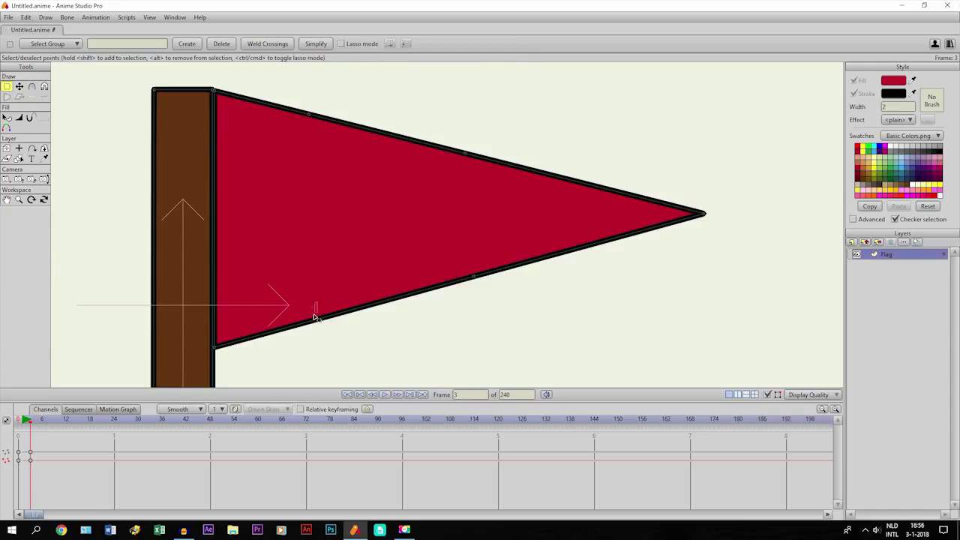
pyautogui.click(305, 321)
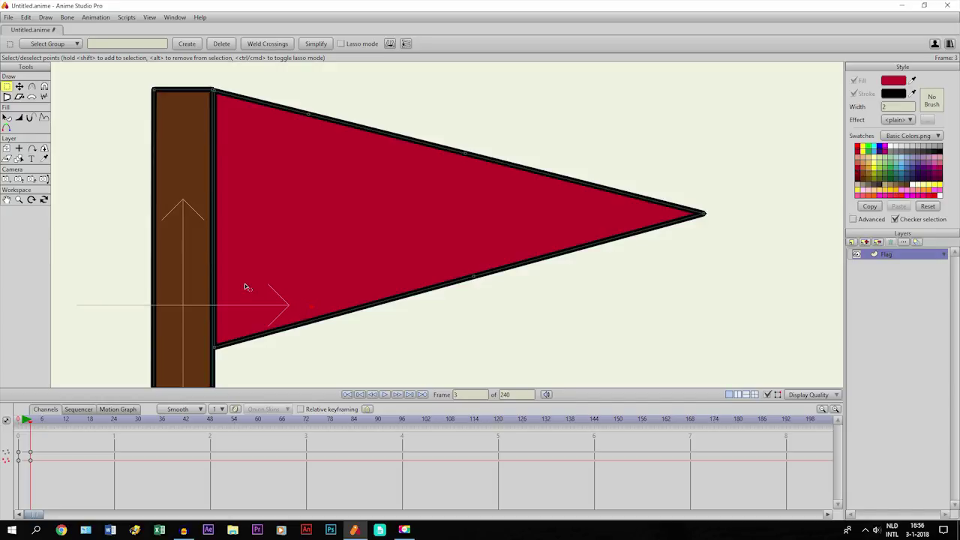
# - Delete the keyframes at frame 0
pyautogui.click(18, 421)
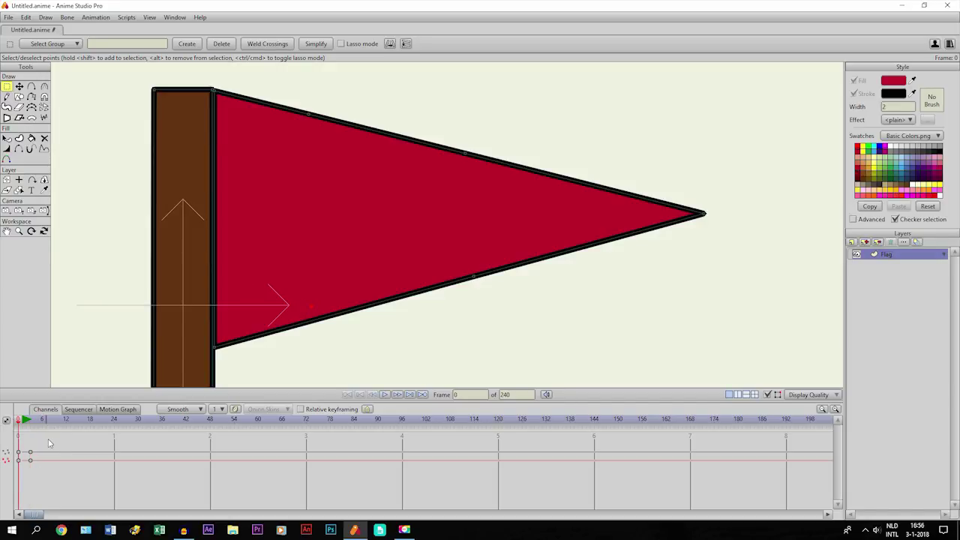
pyautogui.moveTo(48, 441); pyautogui.dragTo(7, 504)
pyautogui.press('Delete')
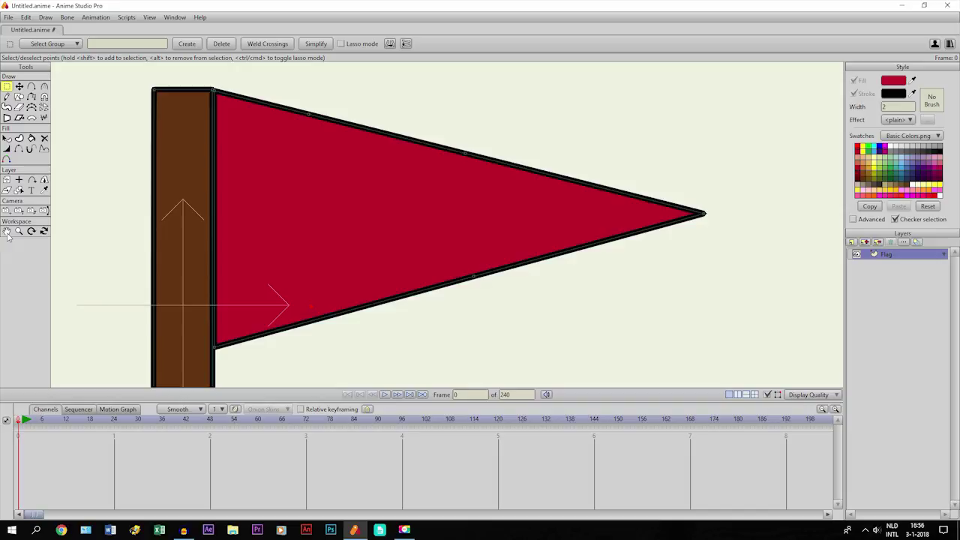
# - Add a point on the flag's lower edge and nudge the top-edge point slightly left
pyautogui.press('t')
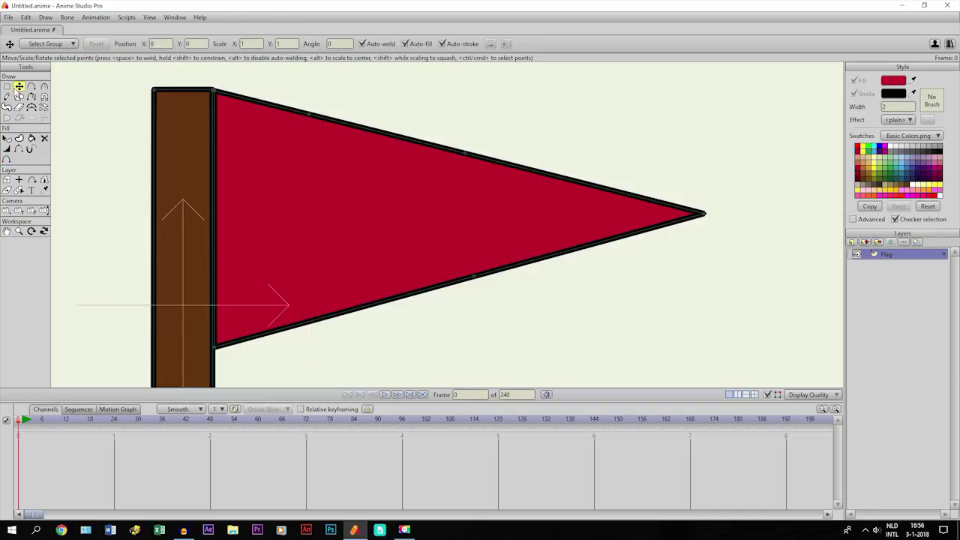
pyautogui.click(30, 86)
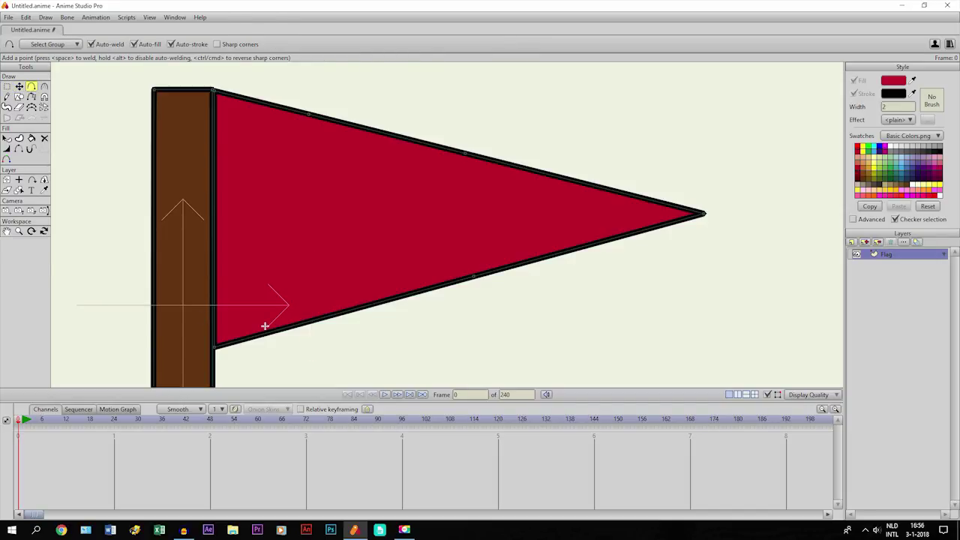
pyautogui.click(293, 325)
pyautogui.click(19, 86)
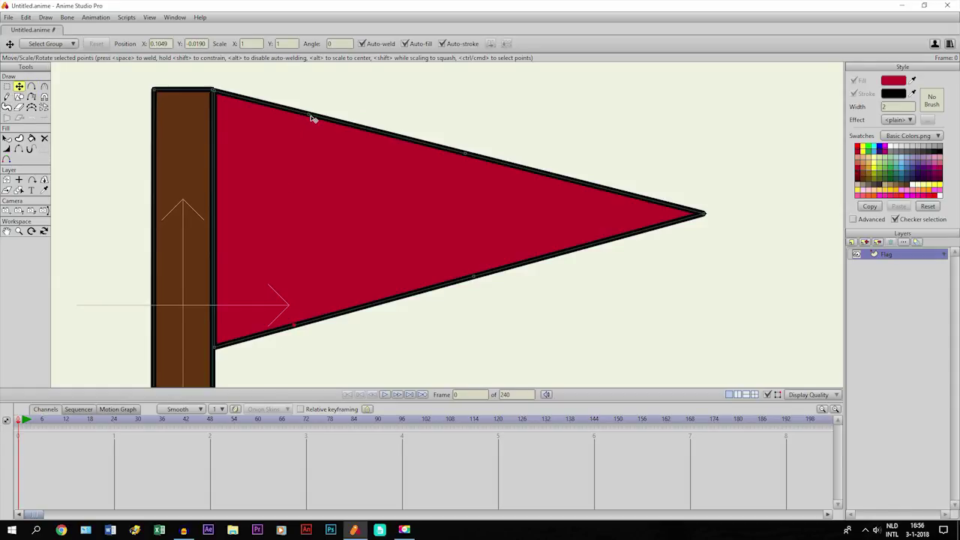
pyautogui.moveTo(309, 115); pyautogui.dragTo(297, 111)
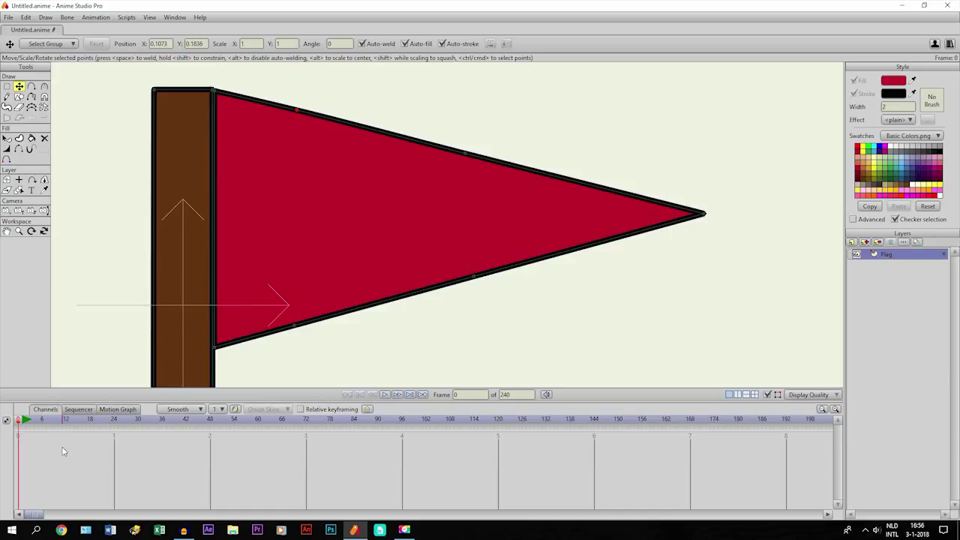
# - At frame 3, raise the flag's middle top and bottom points into a wavy bulge
pyautogui.hotkey('ctrl', 'Right')
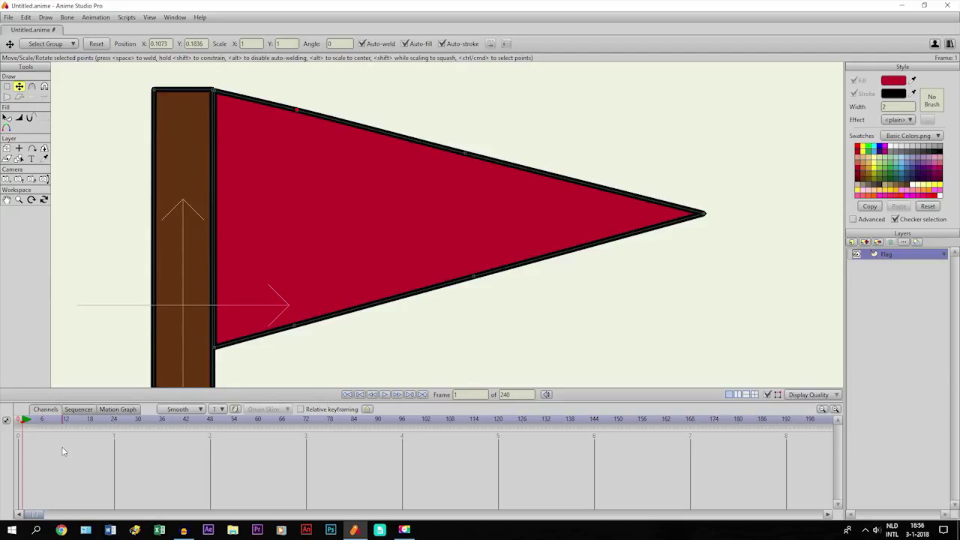
pyautogui.hotkey('ctrl', 'Right')
pyautogui.hotkey('ctrl', 'Right')
pyautogui.click(5, 87)
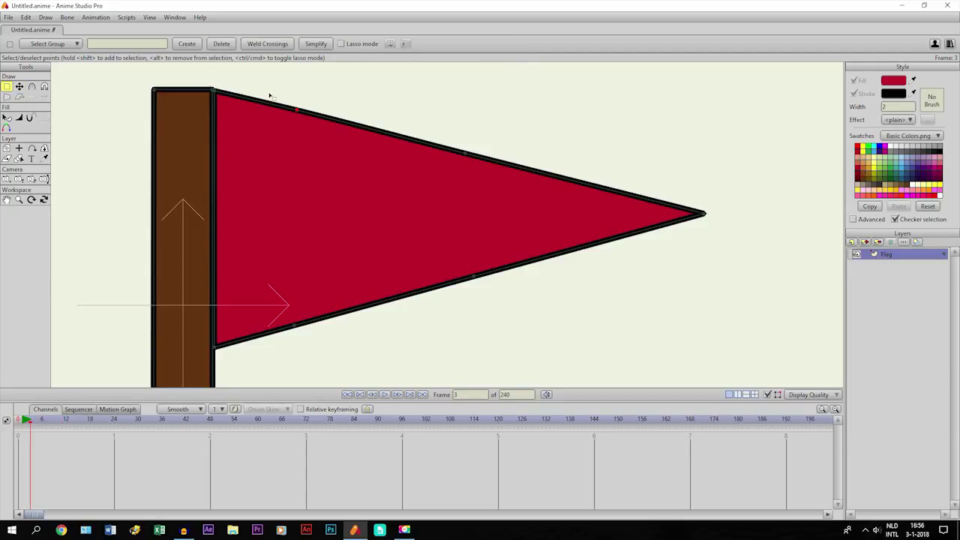
pyautogui.moveTo(268, 94); pyautogui.dragTo(322, 347)
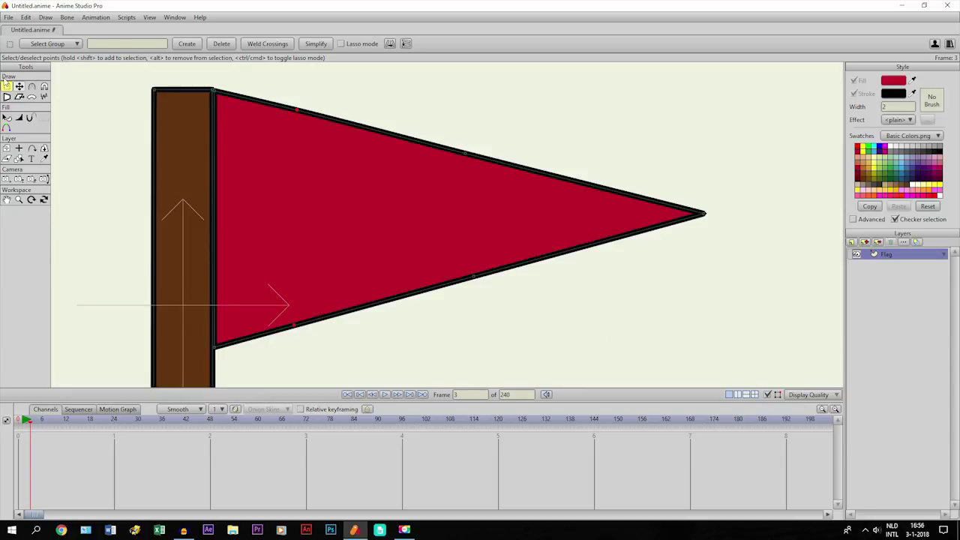
pyautogui.click(19, 86)
pyautogui.scroll(-1, 358, 235)
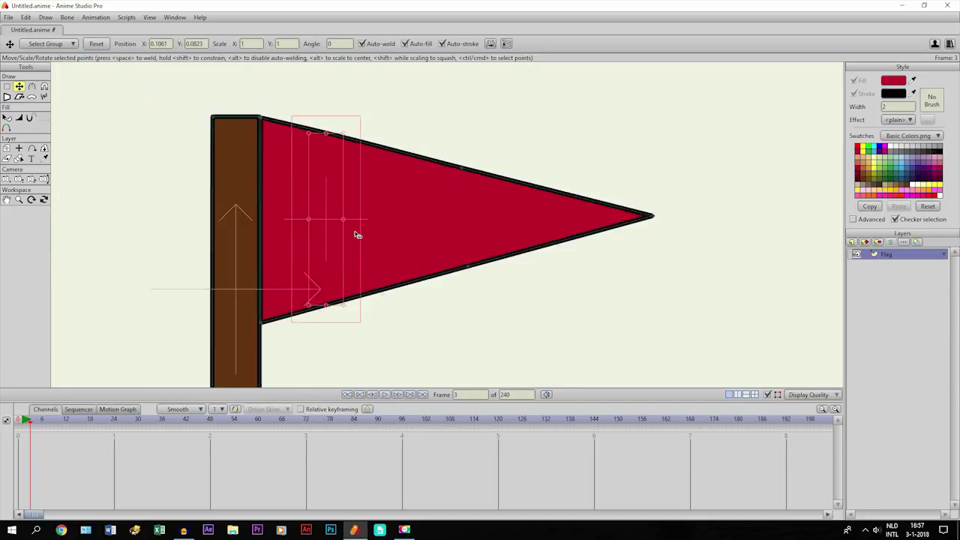
pyautogui.scroll(-1, 358, 235)
pyautogui.click(349, 230)
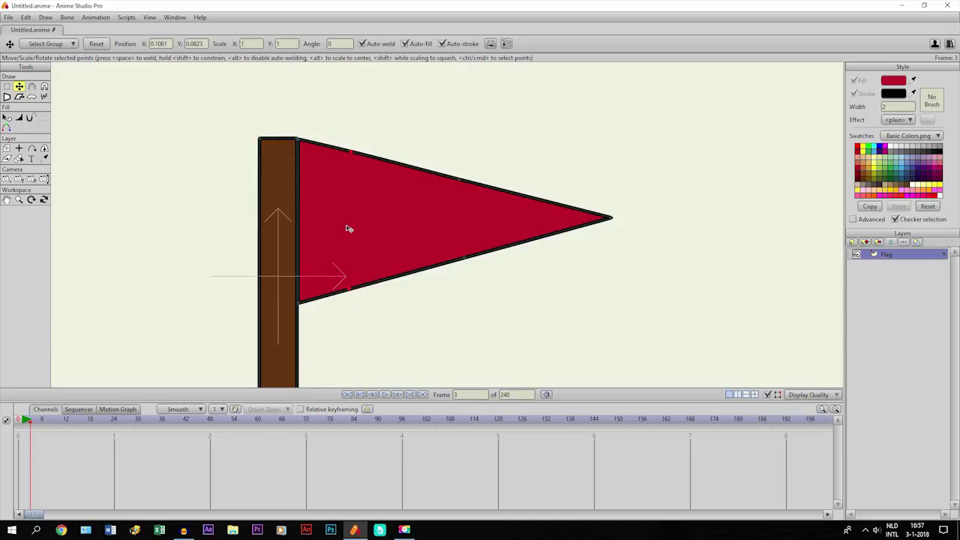
pyautogui.moveTo(348, 229); pyautogui.dragTo(345, 201)
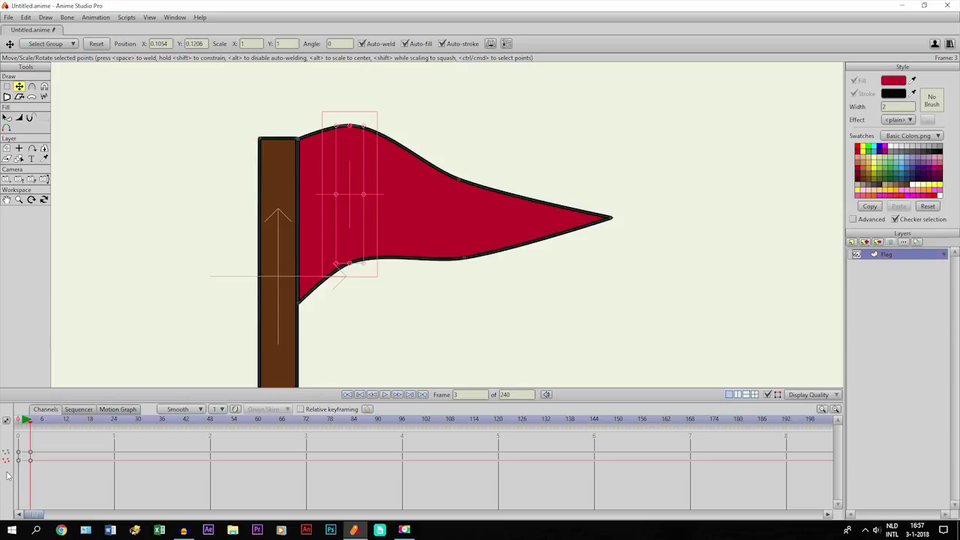
pyautogui.moveTo(21, 421); pyautogui.dragTo(30, 422)
# - Pull the flag's tip point downward at frame 3
pyautogui.click(6, 87)
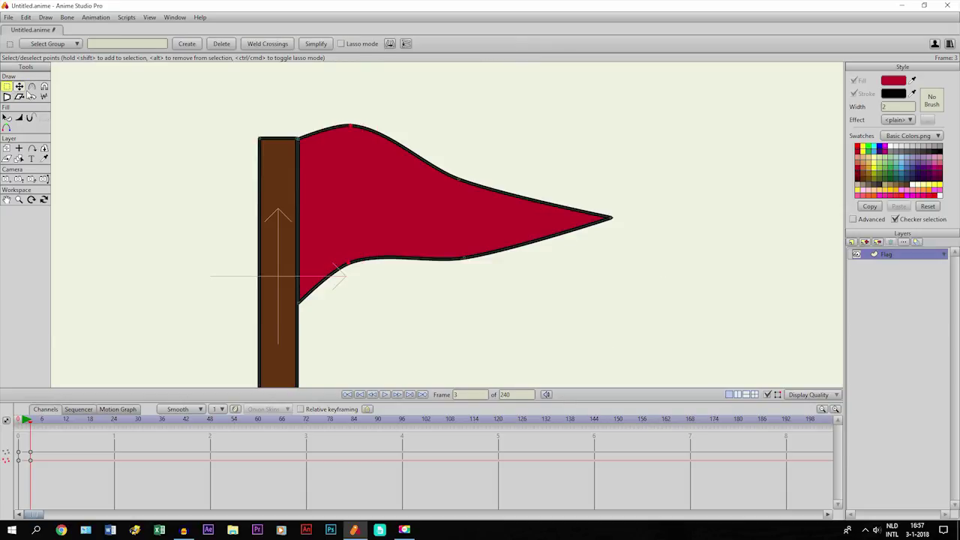
pyautogui.moveTo(591, 200); pyautogui.dragTo(644, 290)
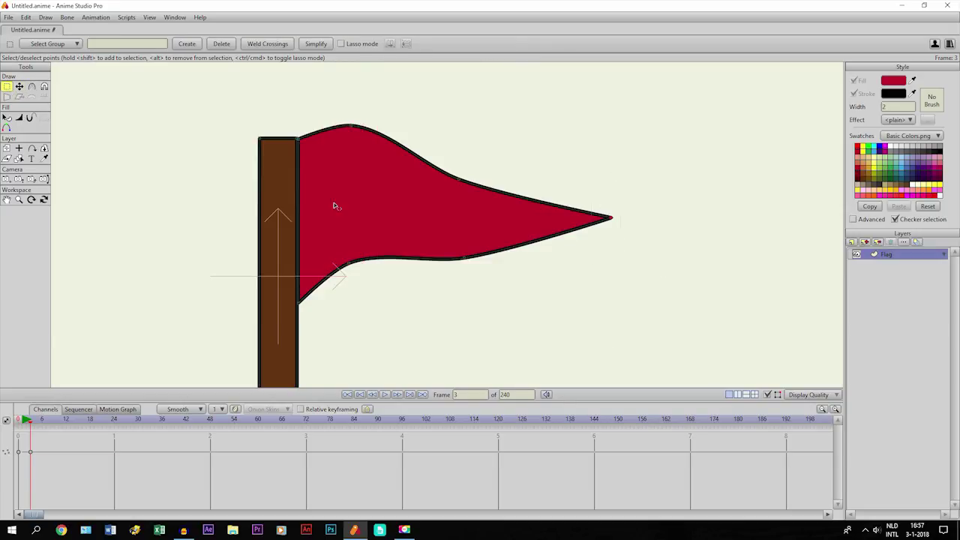
pyautogui.click(19, 87)
pyautogui.moveTo(612, 221); pyautogui.dragTo(588, 333)
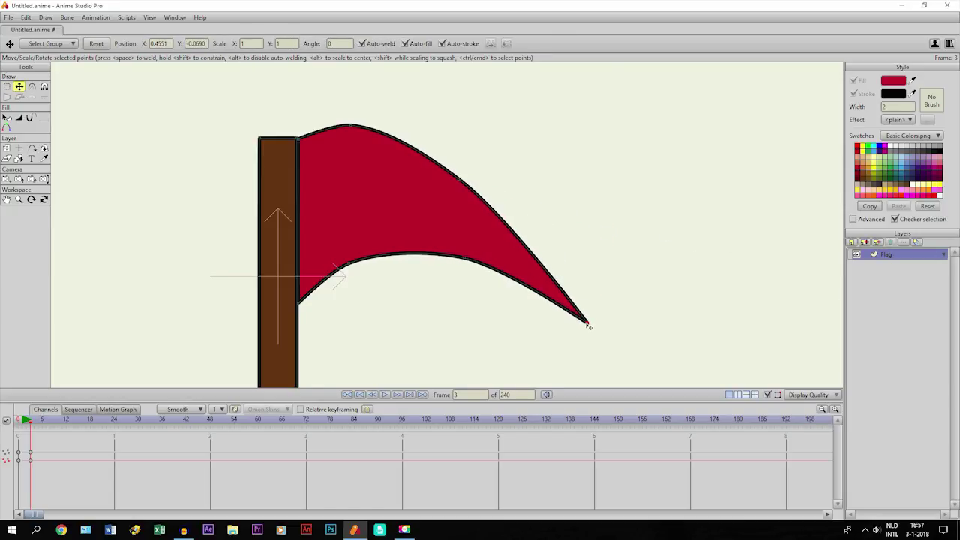
# - Adjust the upper-edge and lower-edge points to smooth the flag's wave curves
pyautogui.click(463, 259)
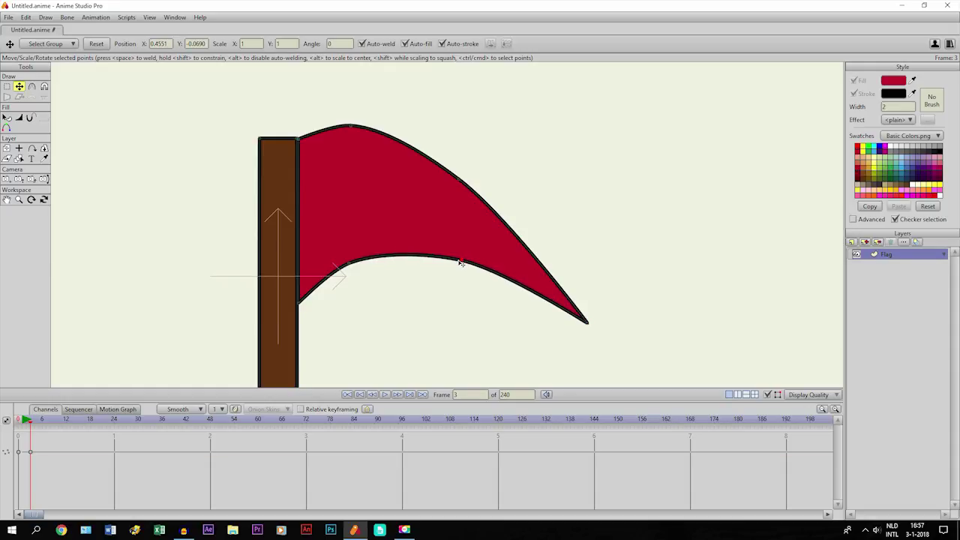
pyautogui.click(463, 182)
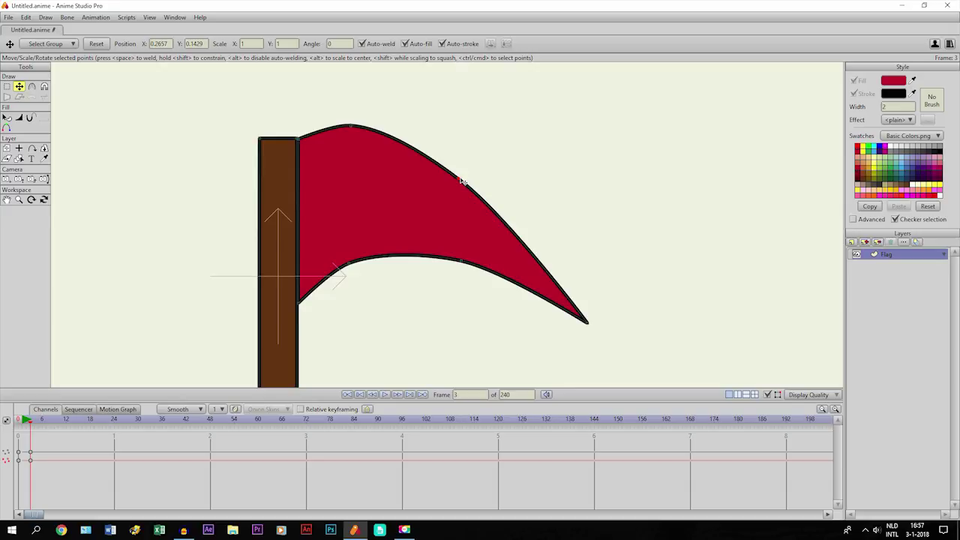
pyautogui.moveTo(349, 126); pyautogui.dragTo(341, 130)
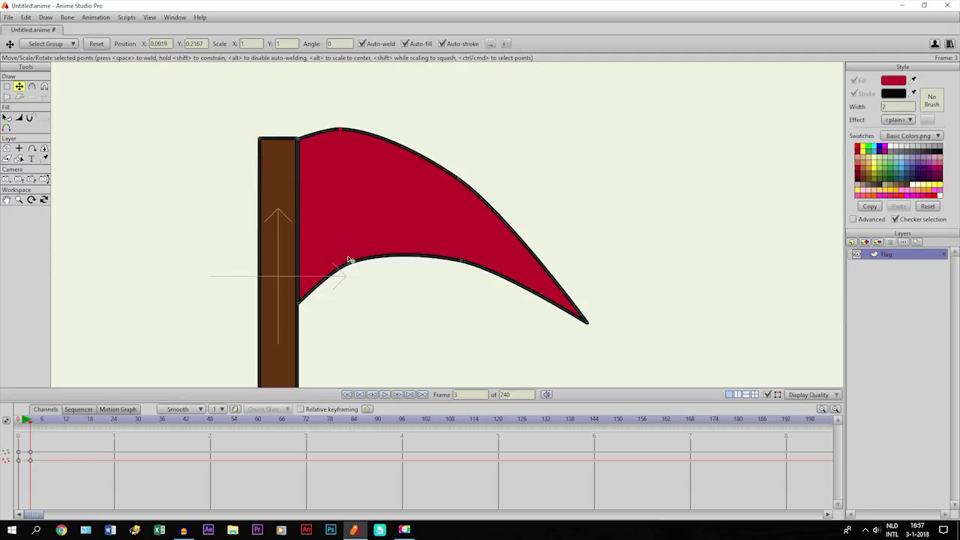
pyautogui.moveTo(346, 262); pyautogui.dragTo(355, 257)
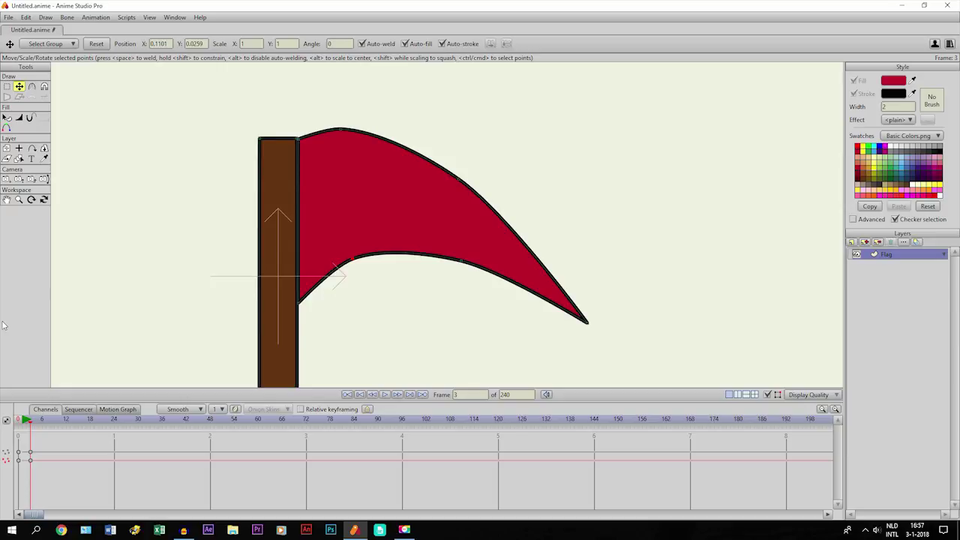
# - At frame 6, push the points across the flag's middle upward into a bulge
pyautogui.click(42, 421)
pyautogui.click(7, 87)
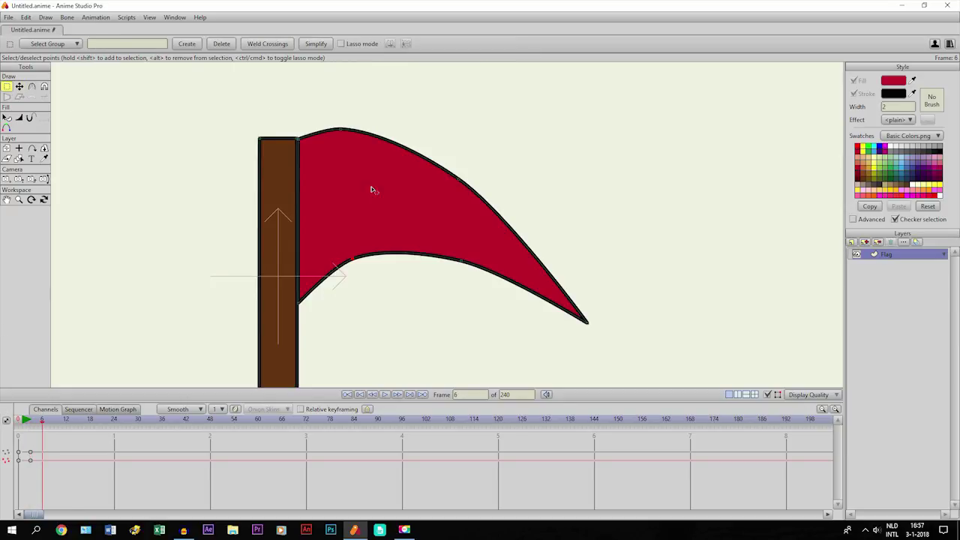
pyautogui.moveTo(440, 164); pyautogui.dragTo(476, 315)
pyautogui.press('t')
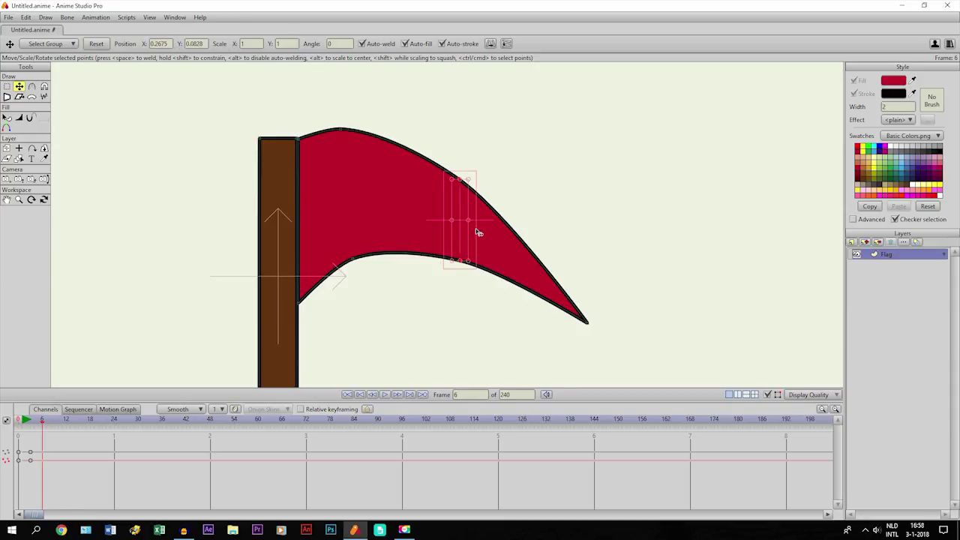
pyautogui.moveTo(475, 228); pyautogui.dragTo(444, 169)
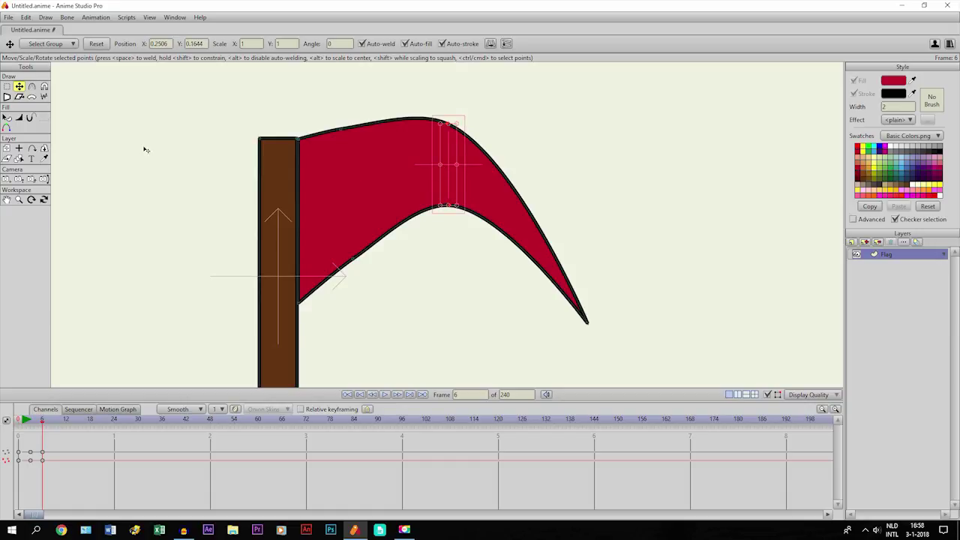
# - Pull the flag's left-side points down and fine-tune the tip, top peak and lower edge
pyautogui.click(9, 88)
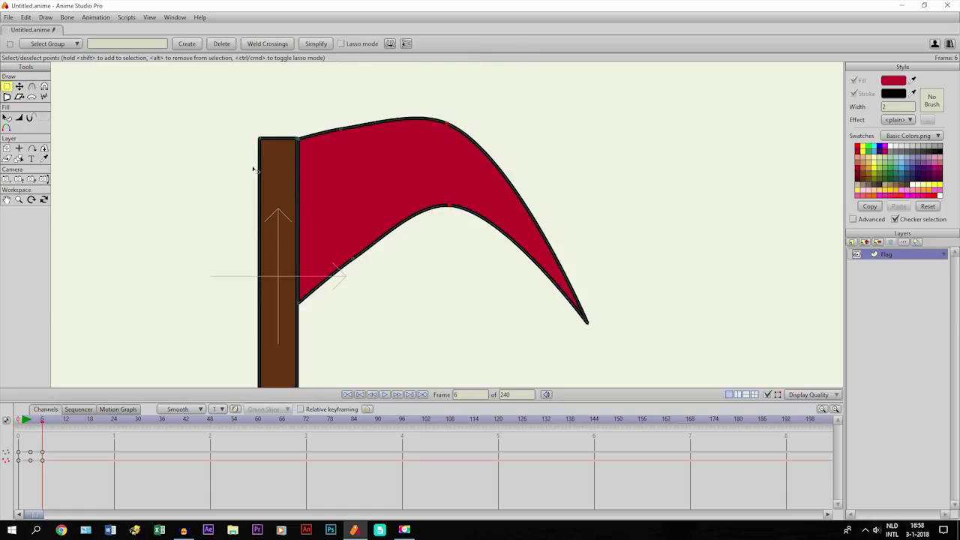
pyautogui.moveTo(328, 115); pyautogui.dragTo(365, 315)
pyautogui.click(20, 87)
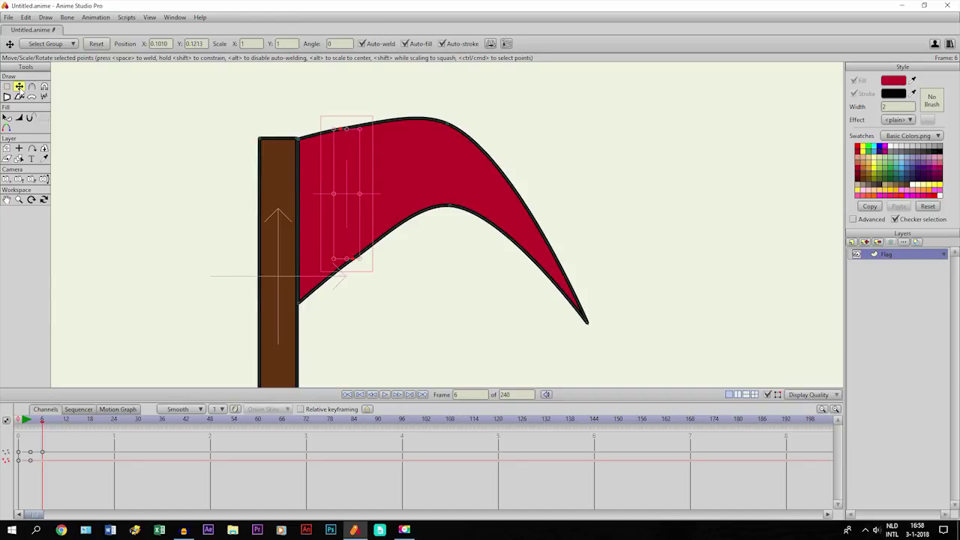
pyautogui.click(356, 177)
pyautogui.moveTo(355, 177); pyautogui.dragTo(358, 208)
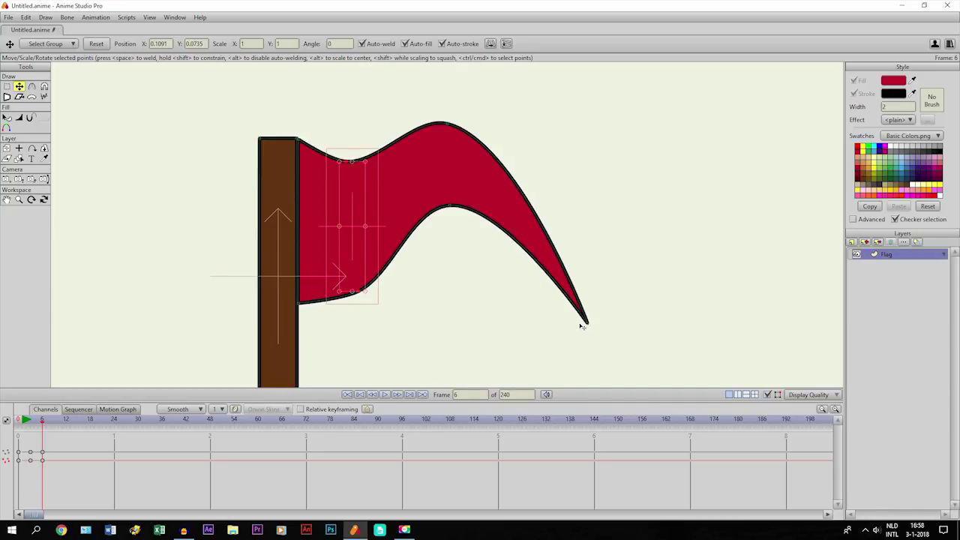
pyautogui.moveTo(588, 324); pyautogui.dragTo(570, 332)
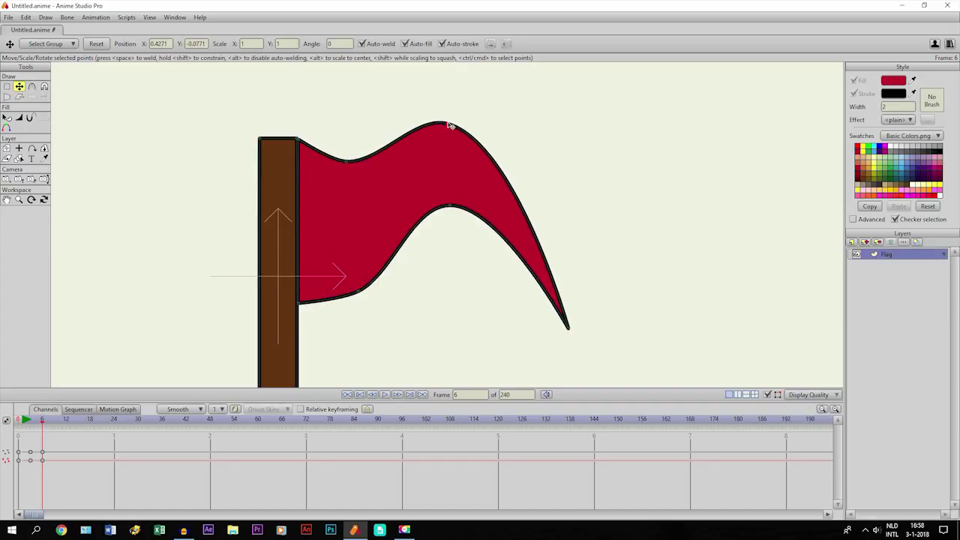
pyautogui.moveTo(450, 125); pyautogui.dragTo(452, 125)
pyautogui.moveTo(355, 300); pyautogui.dragTo(359, 282)
pyautogui.moveTo(18, 421); pyautogui.dragTo(43, 427)
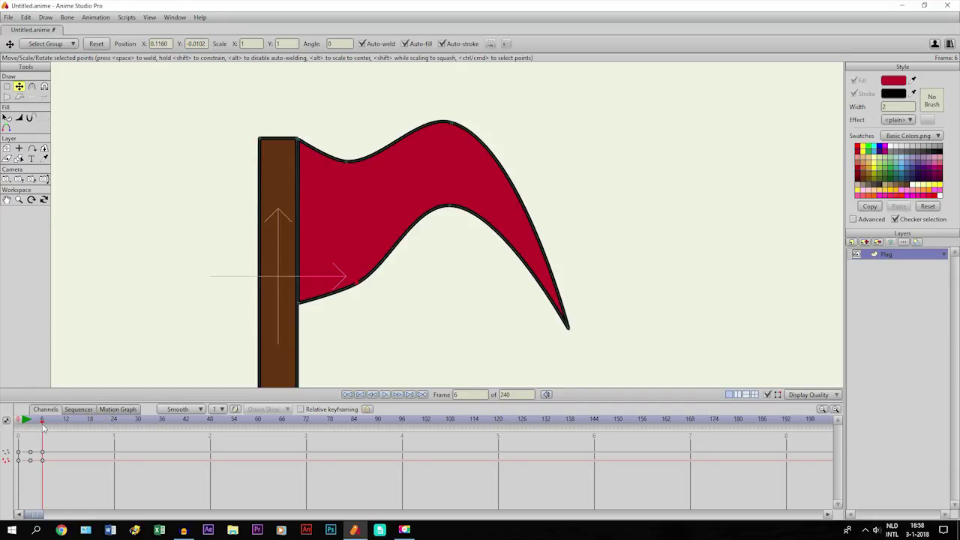
pyautogui.hotkey('ctrl', 'Right')
pyautogui.hotkey('ctrl', 'Right')
pyautogui.hotkey('ctrl', 'Right')
# - At frame 9, raise the flag's tip point high up the canvas
pyautogui.click(570, 330)
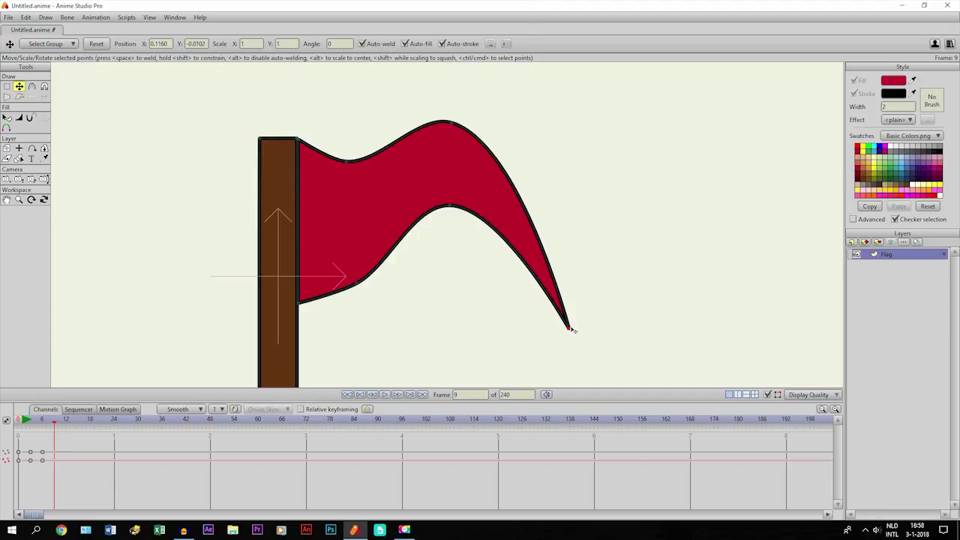
pyautogui.moveTo(572, 330); pyautogui.dragTo(551, 66)
pyautogui.scroll(-2, 533, 100)
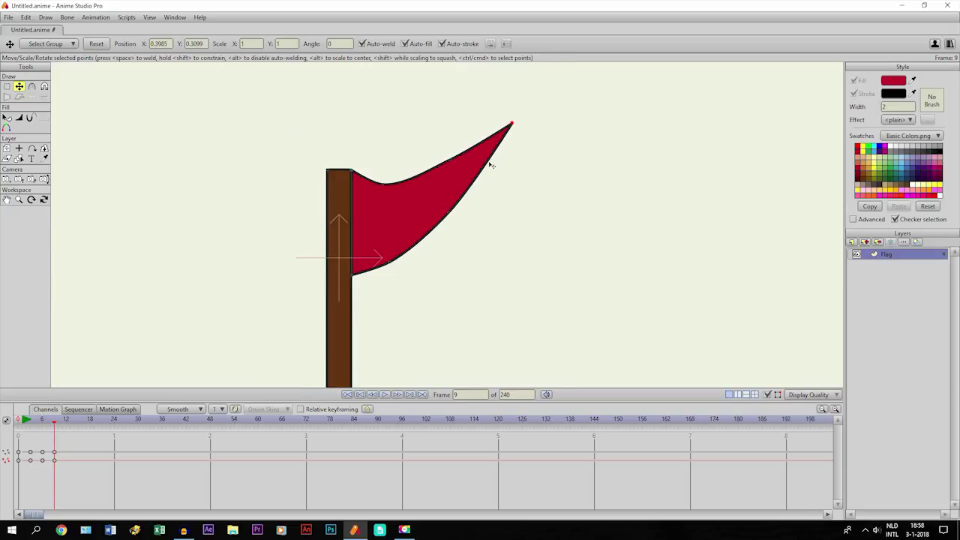
pyautogui.scroll(2, 491, 165)
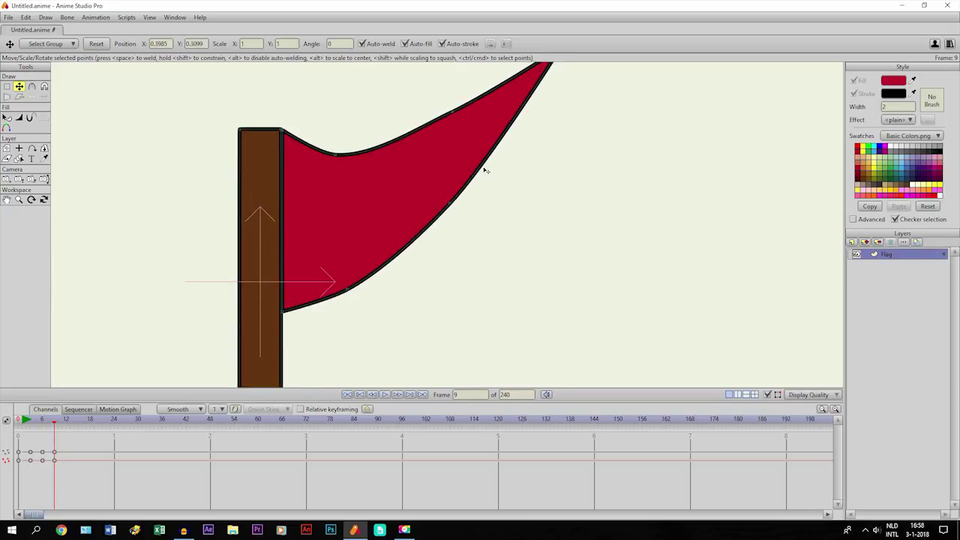
# - Push the flag's middle points down and lower a bottom-edge point to deepen the sag
pyautogui.click(7, 86)
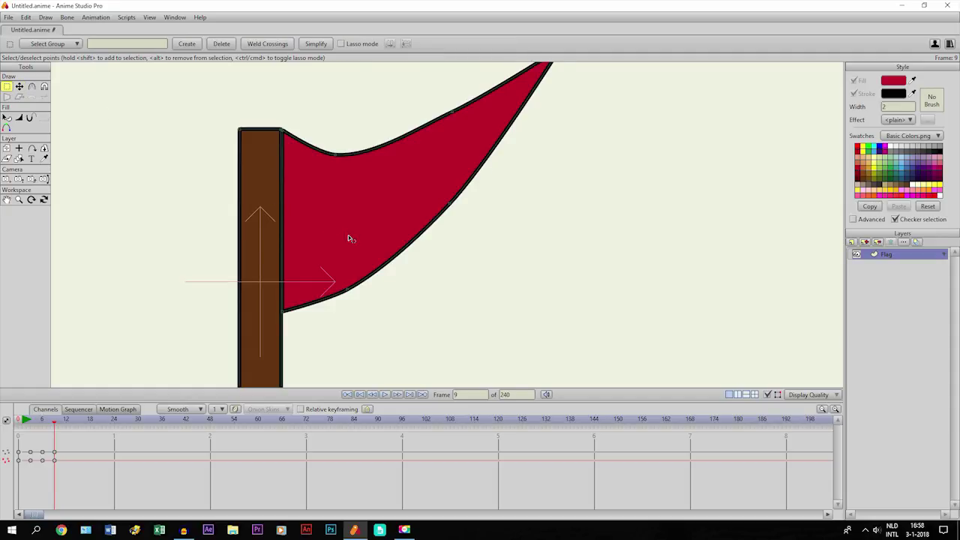
pyautogui.scroll(-2, 348, 235)
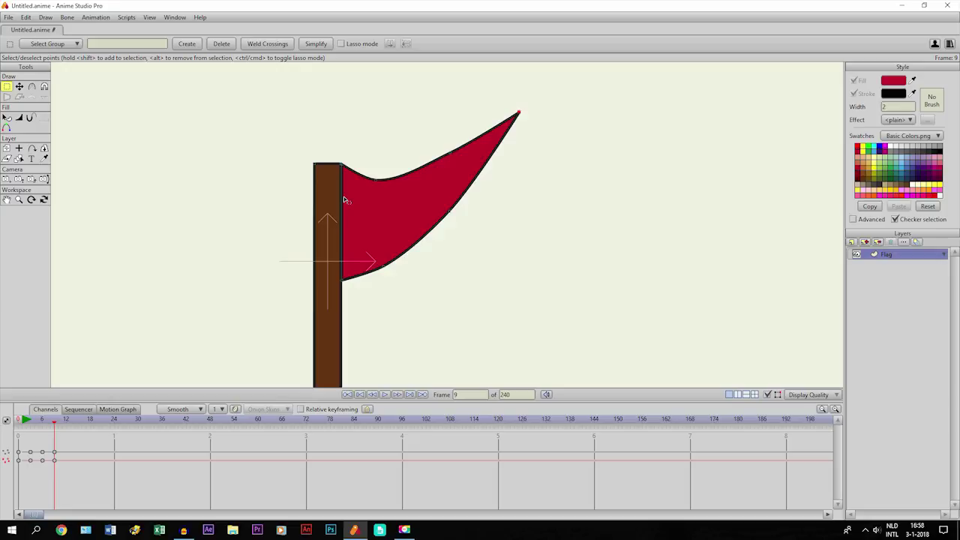
pyautogui.moveTo(433, 147); pyautogui.dragTo(465, 244)
pyautogui.click(18, 87)
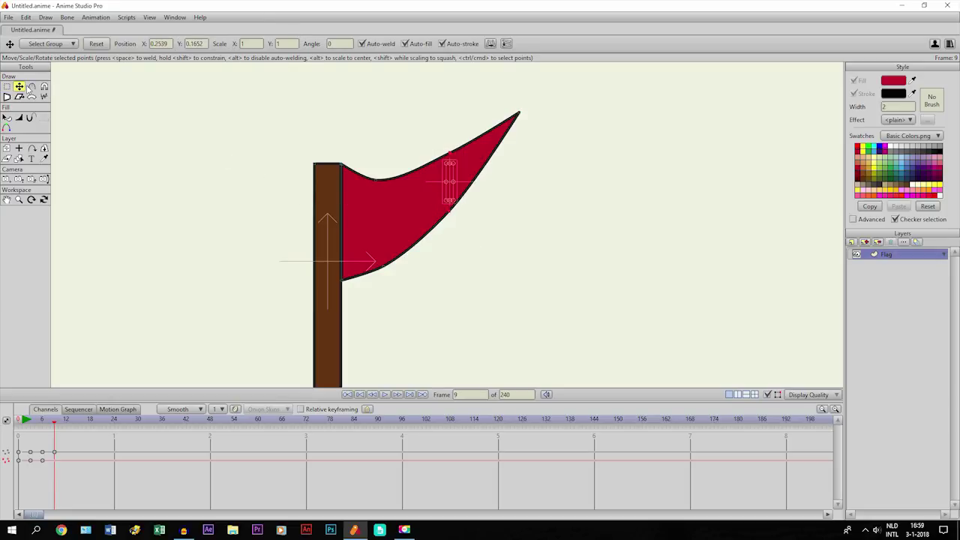
pyautogui.moveTo(452, 186); pyautogui.dragTo(465, 204)
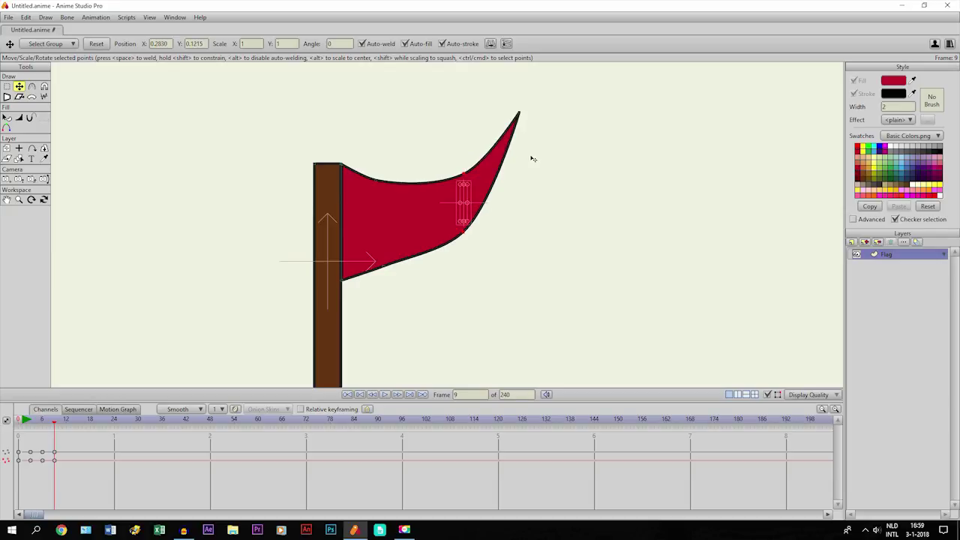
pyautogui.moveTo(381, 180); pyautogui.dragTo(375, 181)
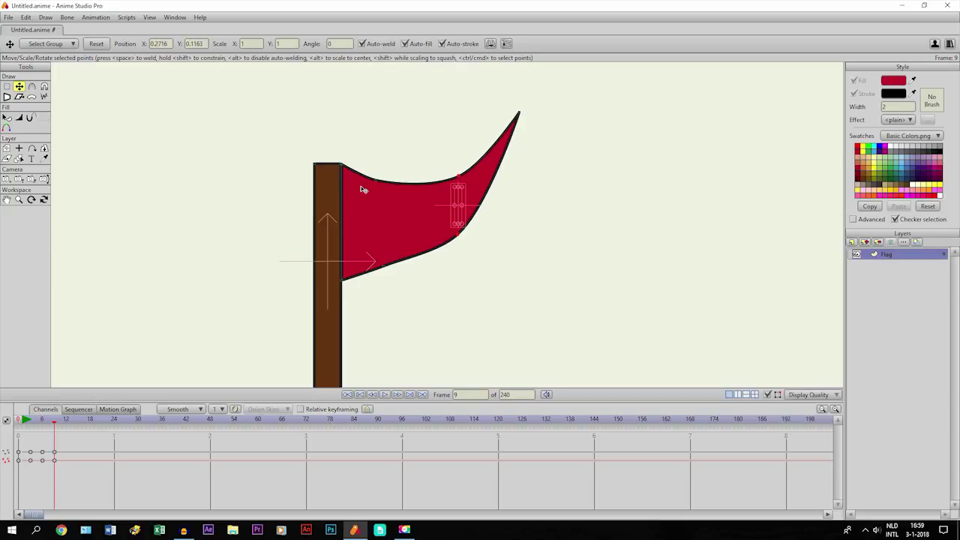
pyautogui.click(375, 185)
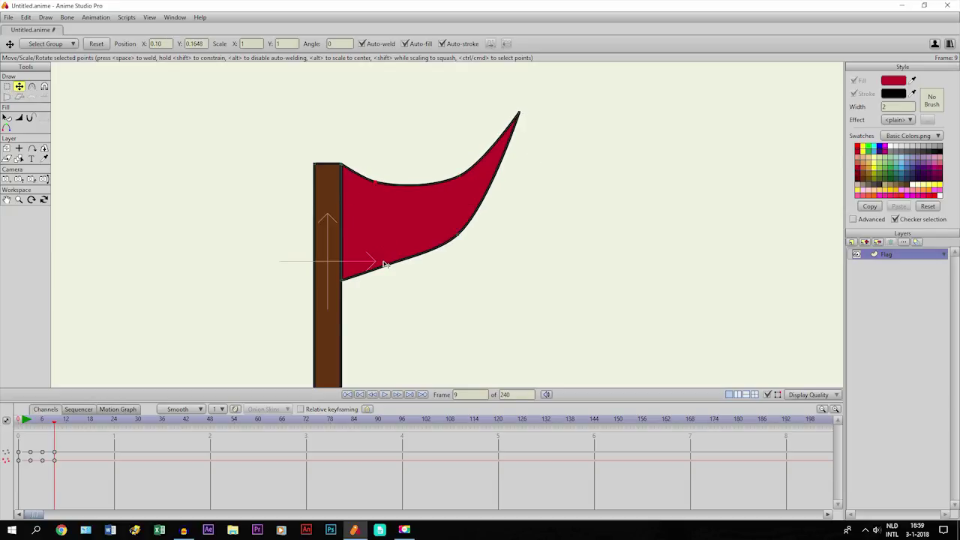
pyautogui.moveTo(385, 264); pyautogui.dragTo(387, 276)
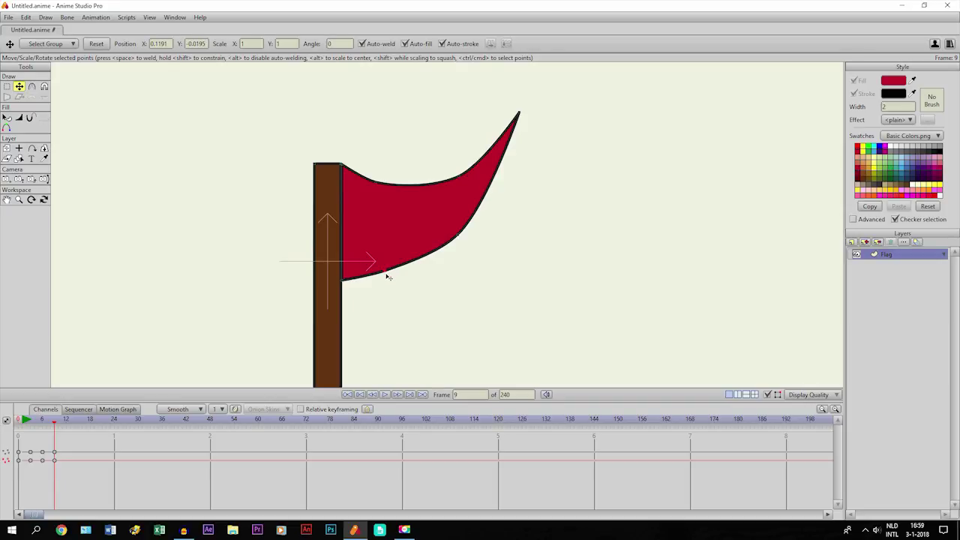
# - Paste the frame-0 keyframes at frame 12 to restore the straight flag pose
pyautogui.click(66, 424)
pyautogui.moveTo(27, 447); pyautogui.dragTo(6, 473)
pyautogui.click(23, 18)
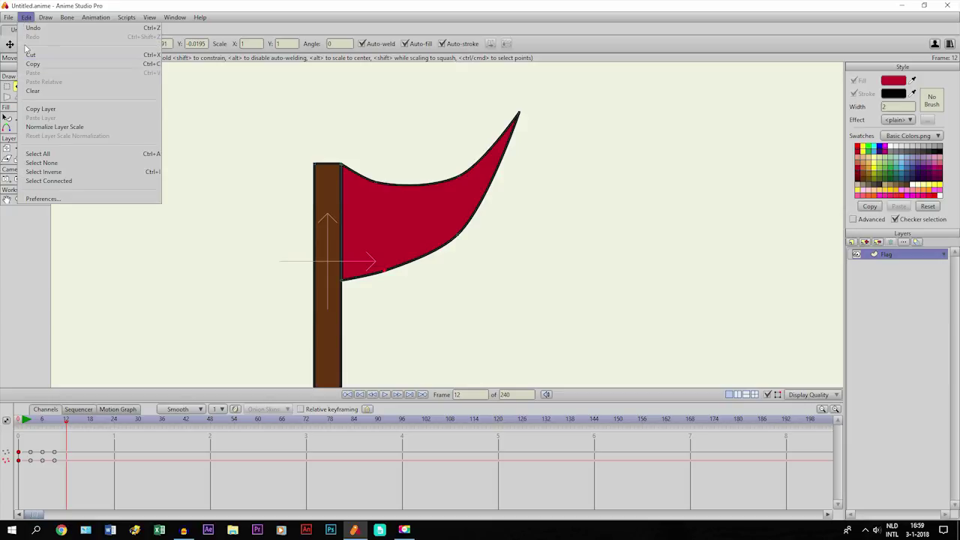
pyautogui.click(30, 73)
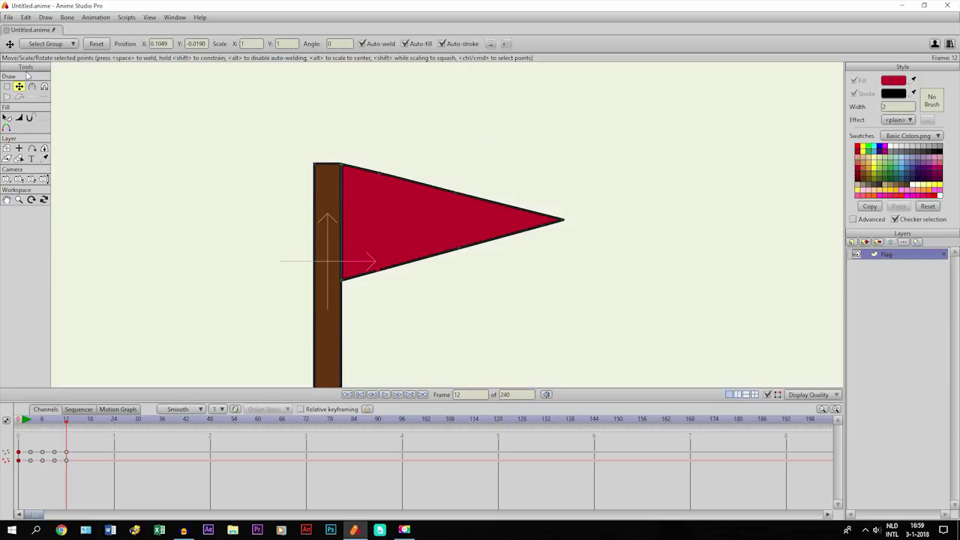
# - Scrub from frame 0 to preview the motion, then select the frame-12 keyframes
pyautogui.click(20, 422)
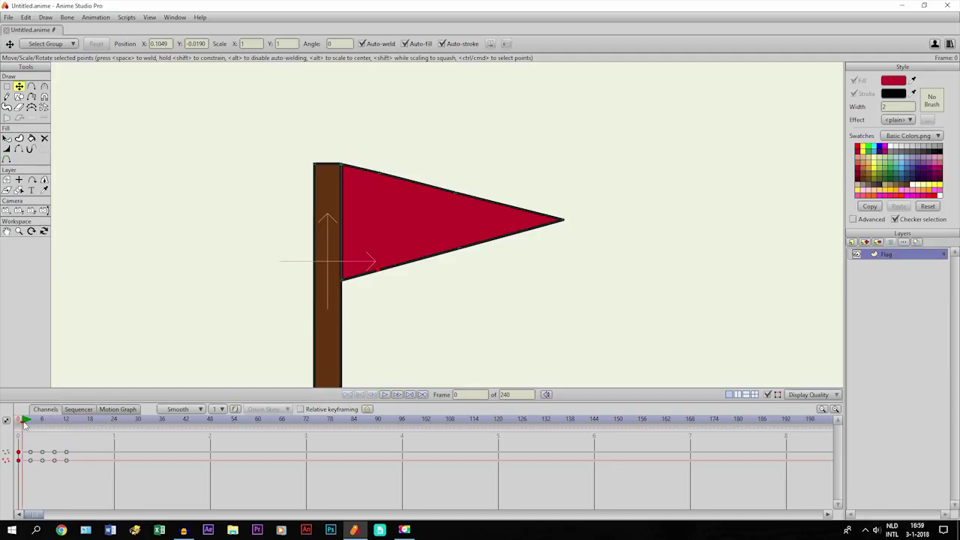
pyautogui.moveTo(21, 422)
pyautogui.mouseDown()
pyautogui.moveTo(43, 429)
pyautogui.moveTo(37, 444)
pyautogui.moveTo(74, 446)
pyautogui.moveTo(10, 452)
pyautogui.moveTo(66, 458)
pyautogui.mouseUp()
pyautogui.click(24, 443)
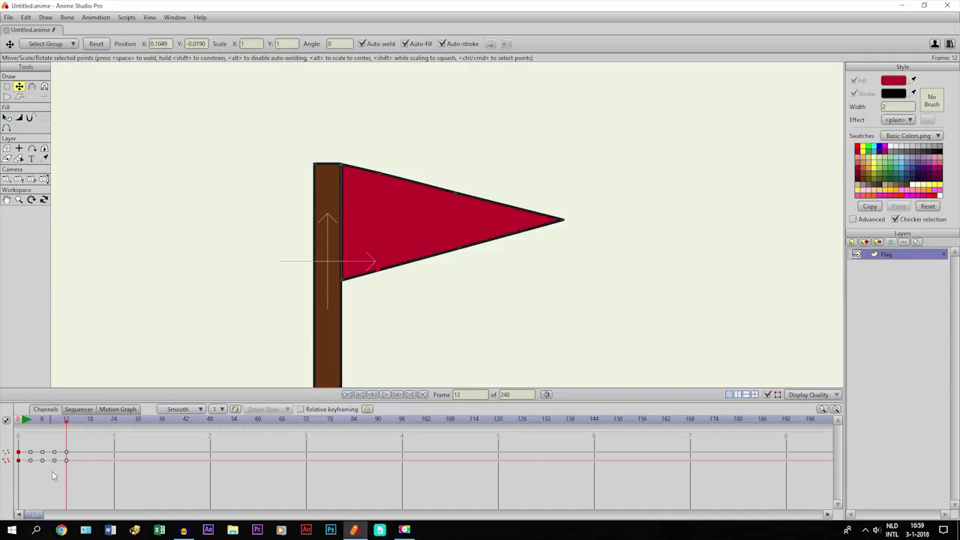
pyautogui.moveTo(76, 445); pyautogui.dragTo(63, 487)
# - Set the frame-12 keyframes to Cycle interpolation looping back to frame 1, then deselect the points
pyautogui.rightClick(68, 456)
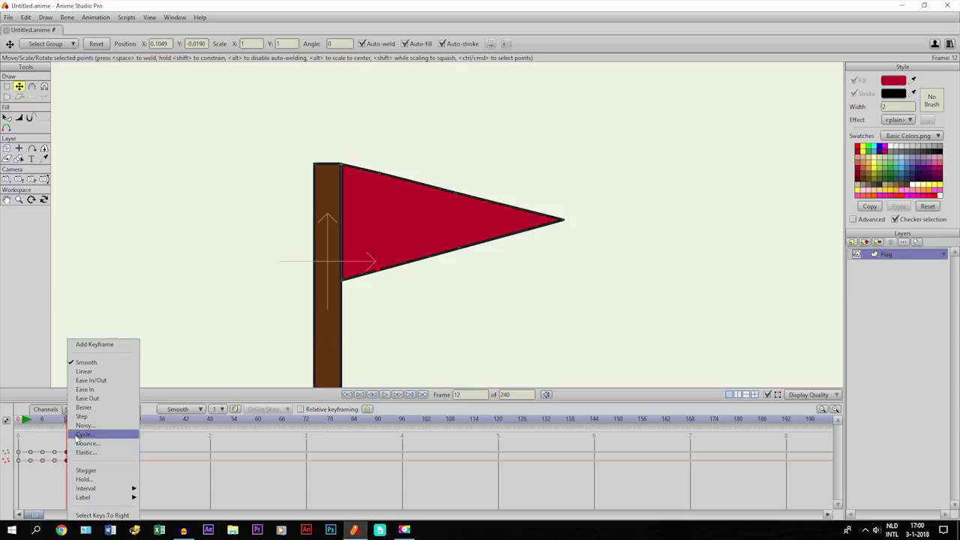
pyautogui.click(84, 435)
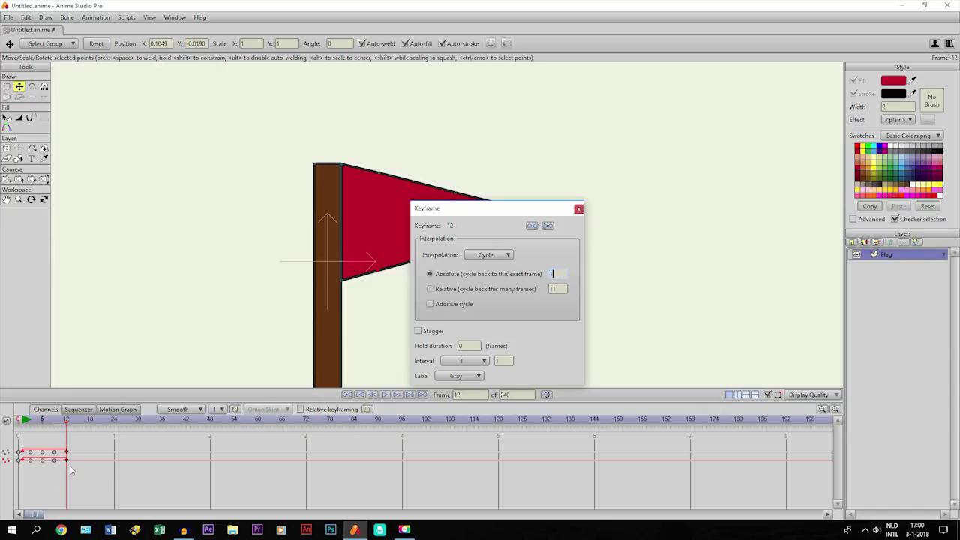
pyautogui.click(579, 209)
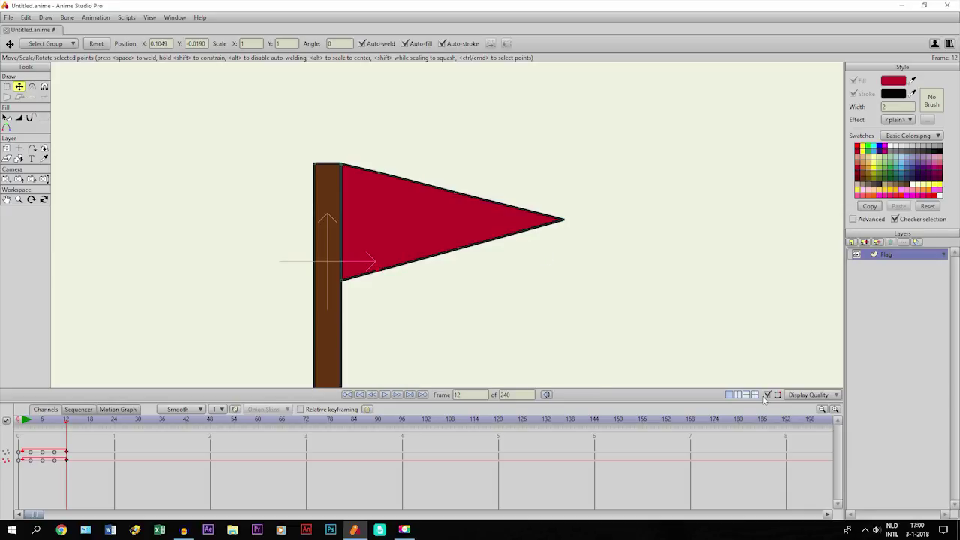
pyautogui.click(229, 254)
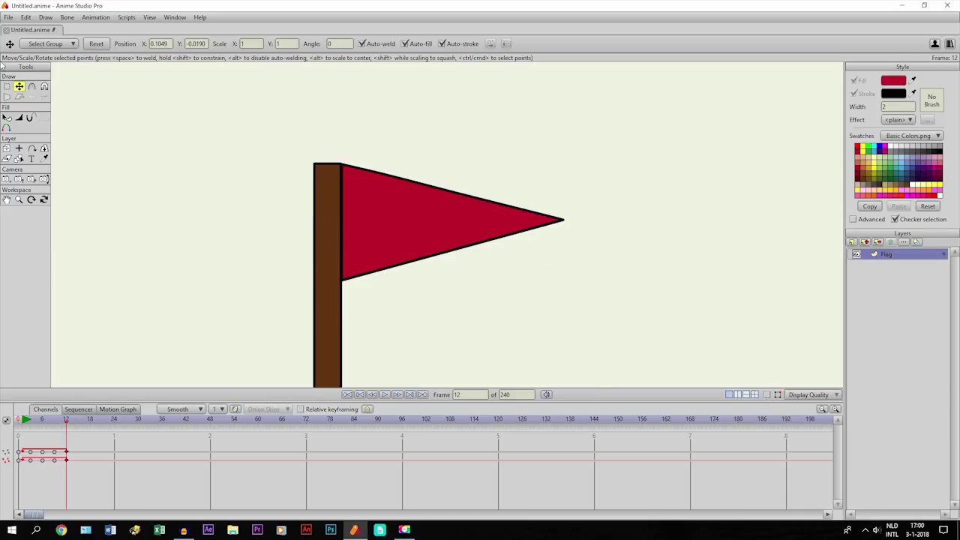
# - With the Hand tool, zoom the workspace in and out while the flag animation loops
pyautogui.click(6, 200)
pyautogui.scroll(-2, 243, 235)
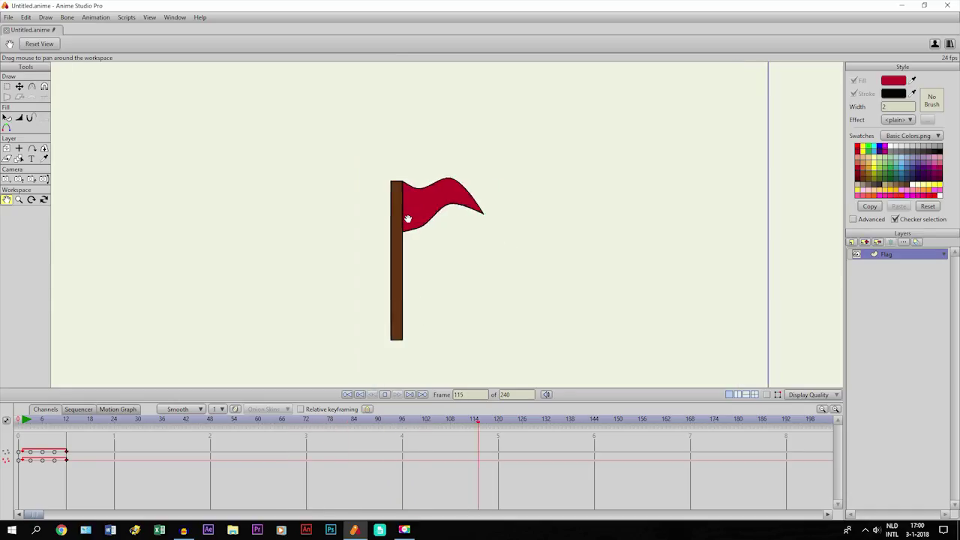
pyautogui.scroll(2, 408, 220)
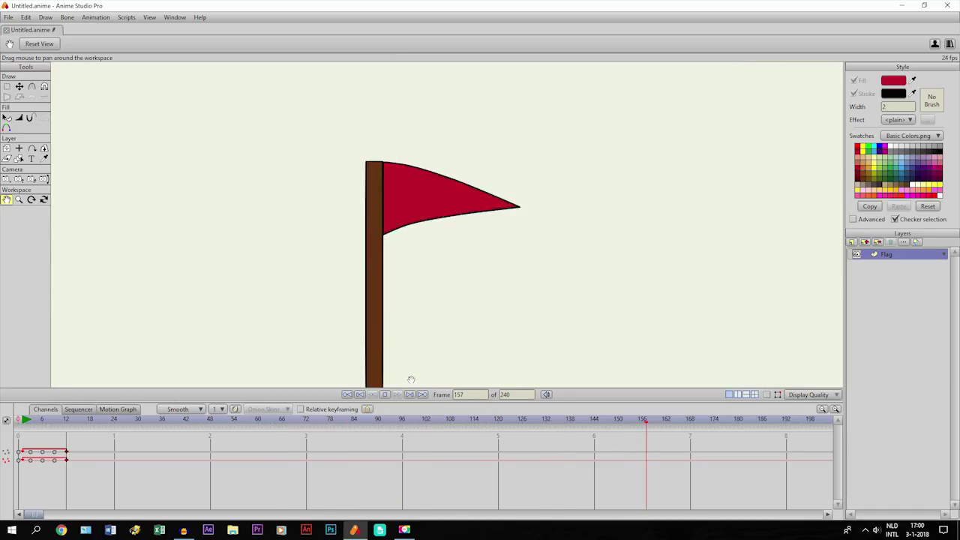
pyautogui.scroll(-3, 384, 318)
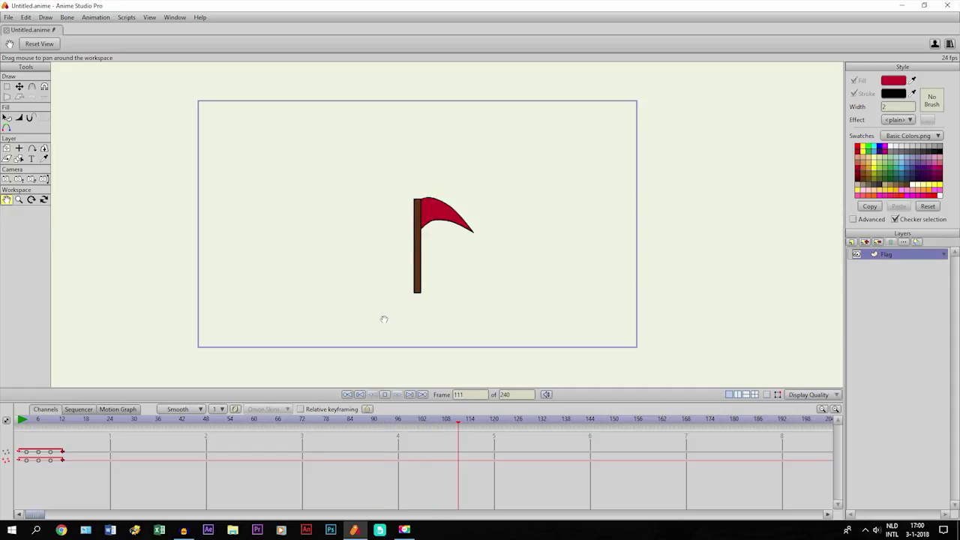
pyautogui.scroll(2, 382, 305)
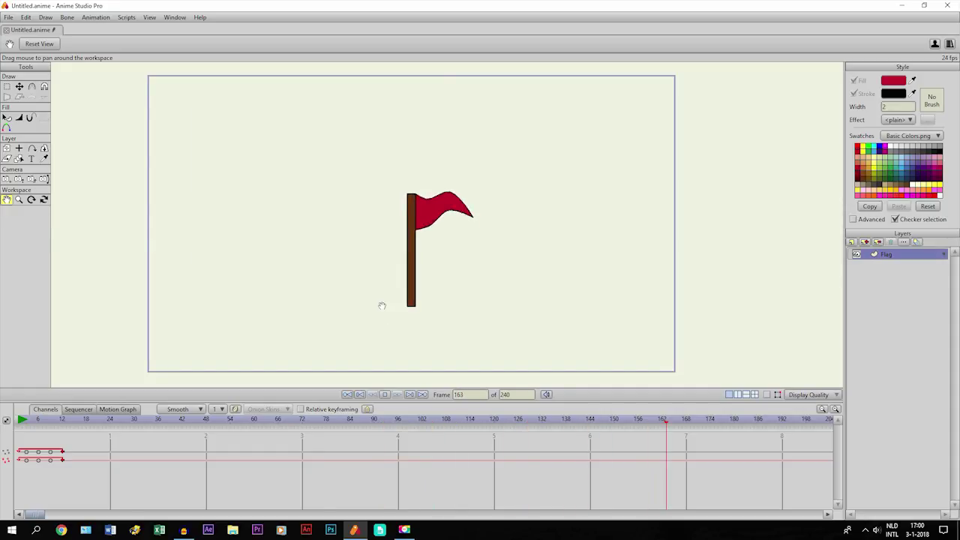